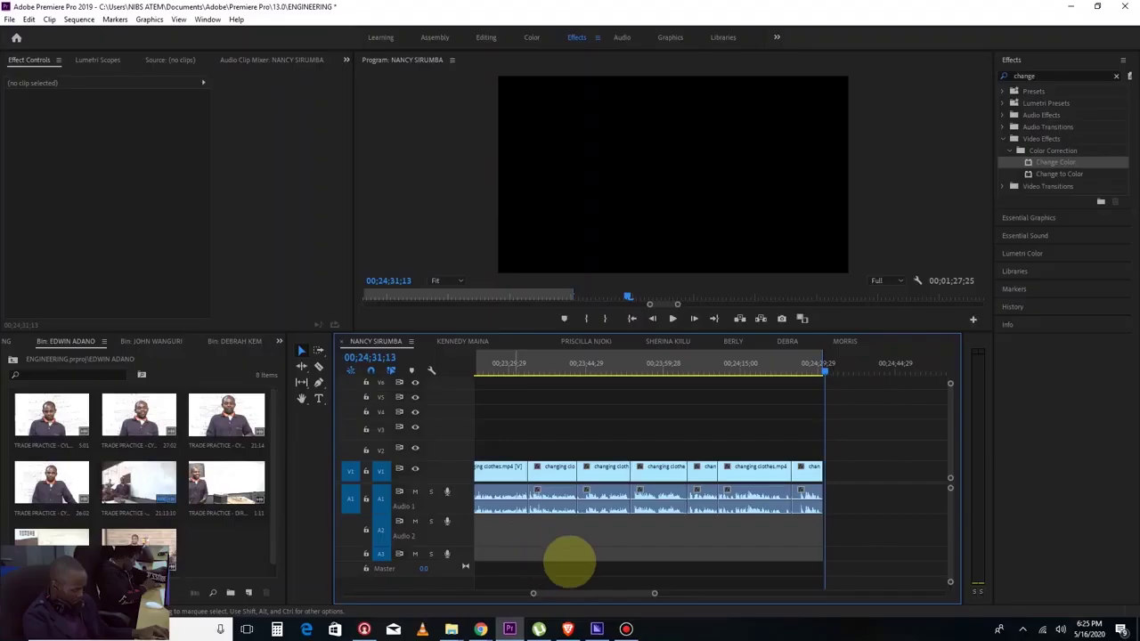
Create a new Premiere project named 'changing clothes' to replace ENGINEERING
drag(655, 593, 925, 541)
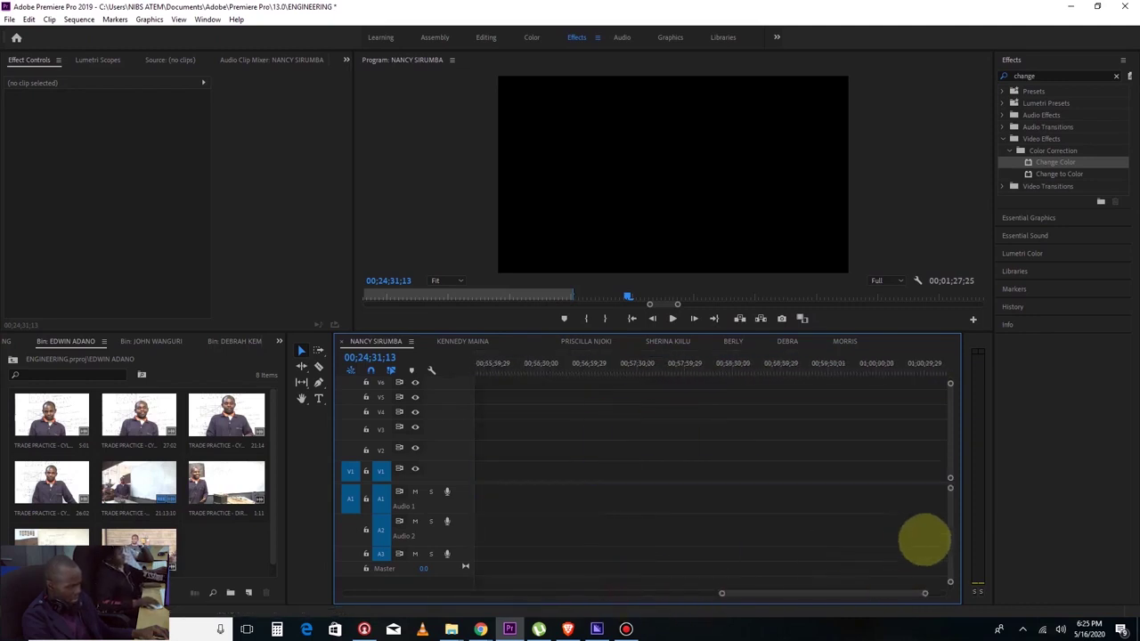
click(165, 59)
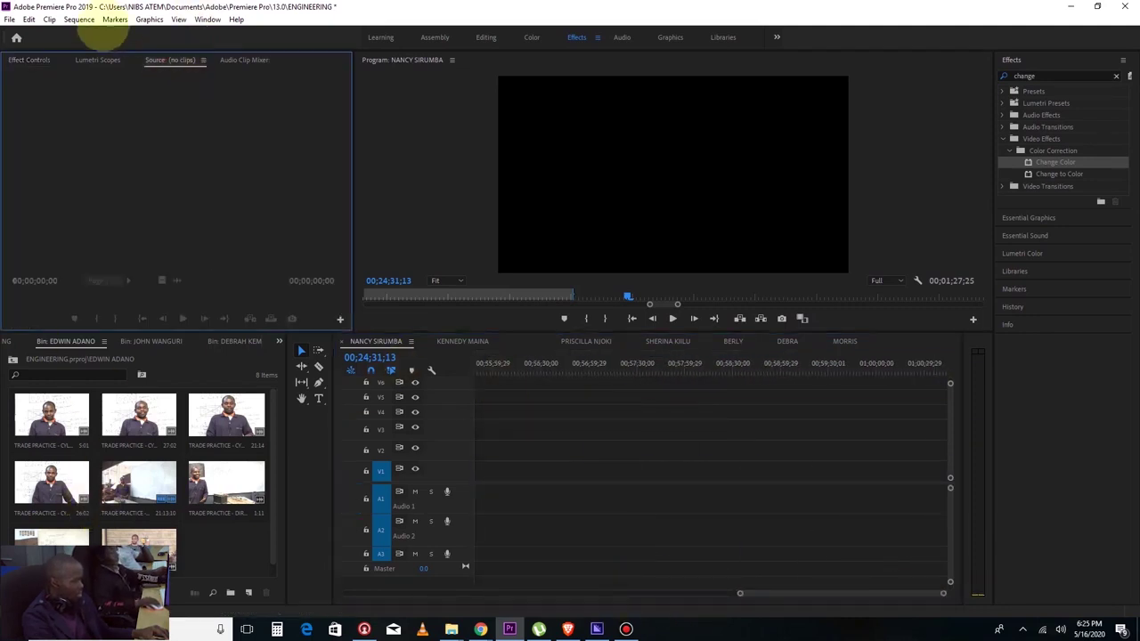
click(10, 19)
mouse_move(28, 33)
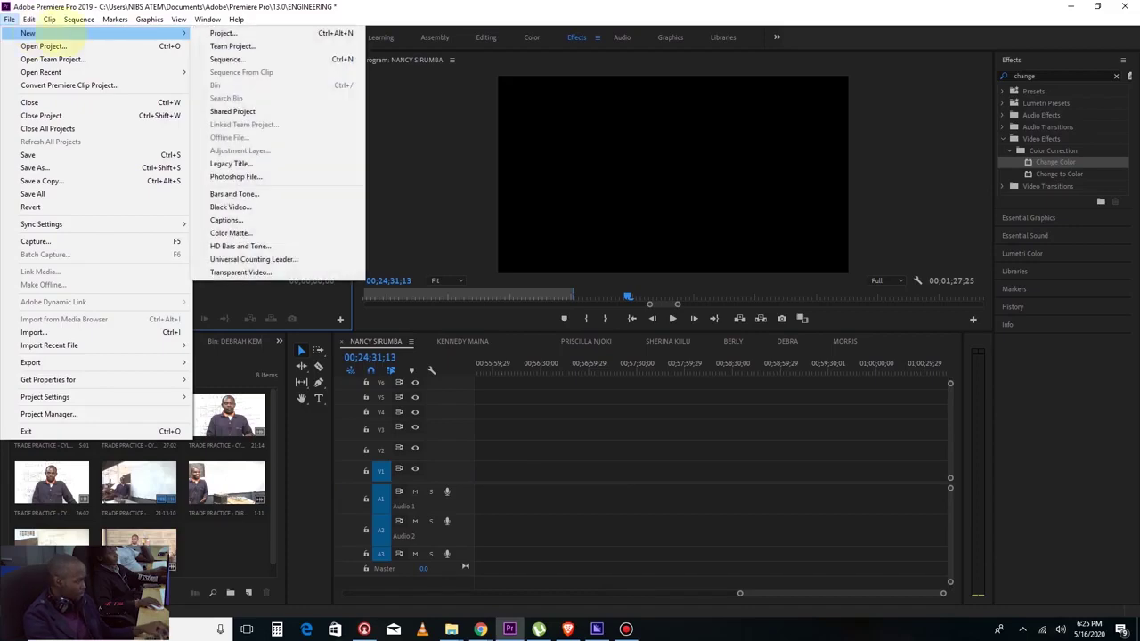
click(248, 34)
text(changing clothes)
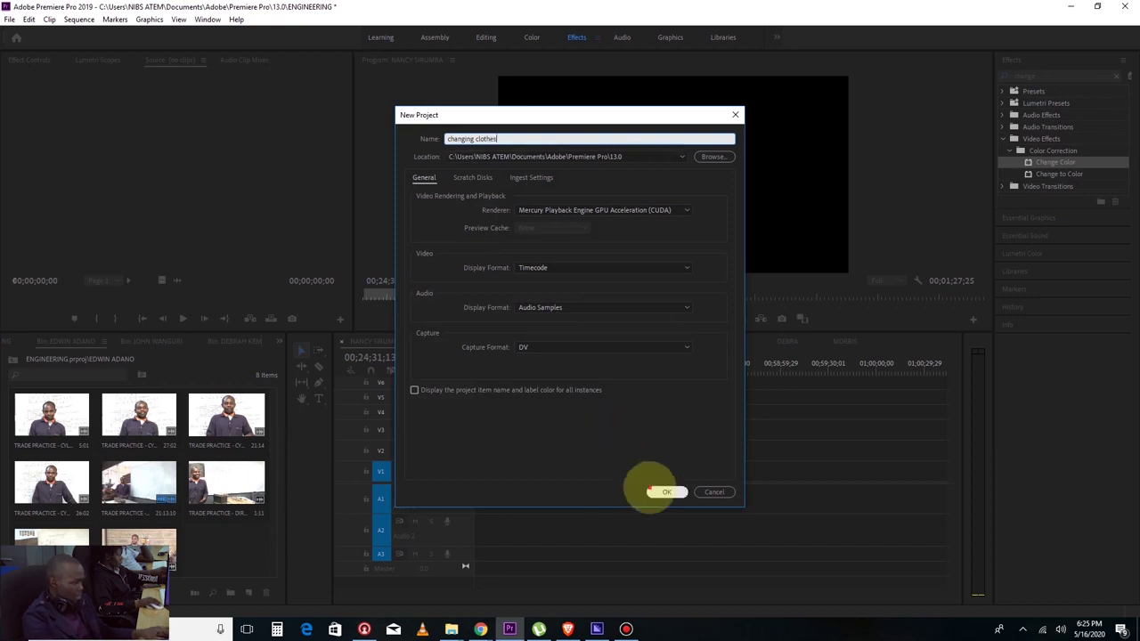
click(655, 490)
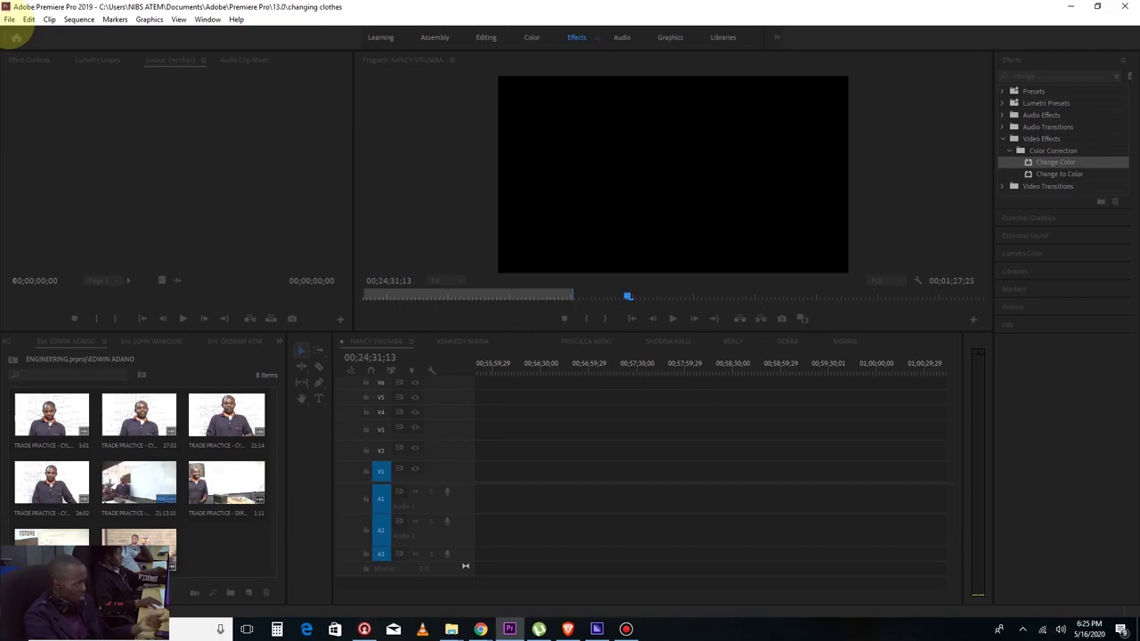
Add an HDV 1080p25 sequence called 'changing' to the project
click(10, 19)
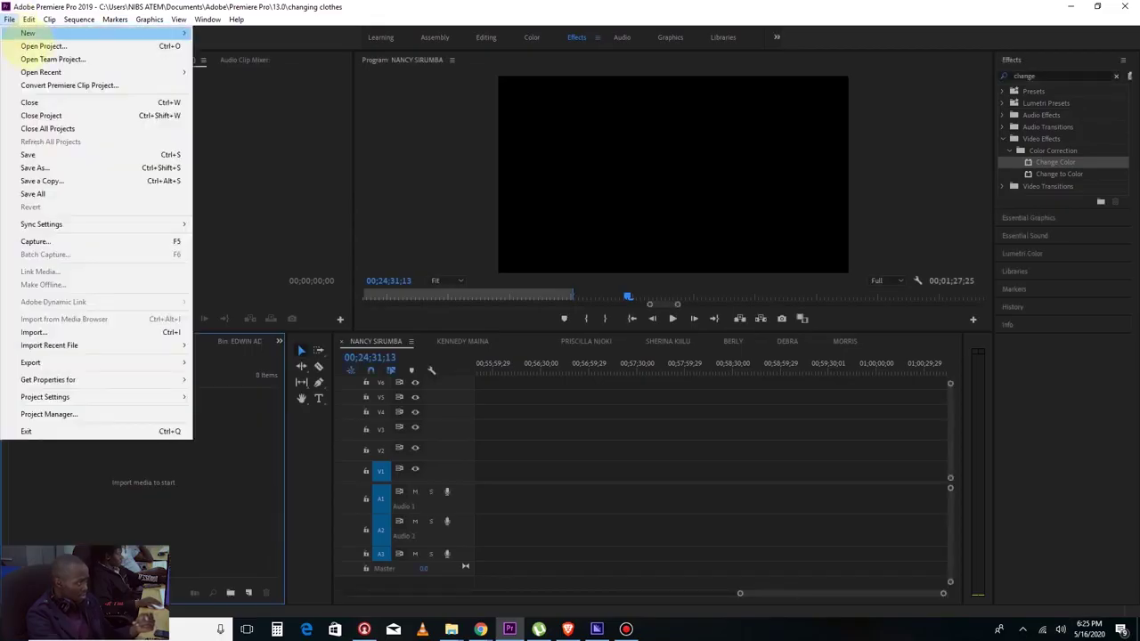
click(28, 19)
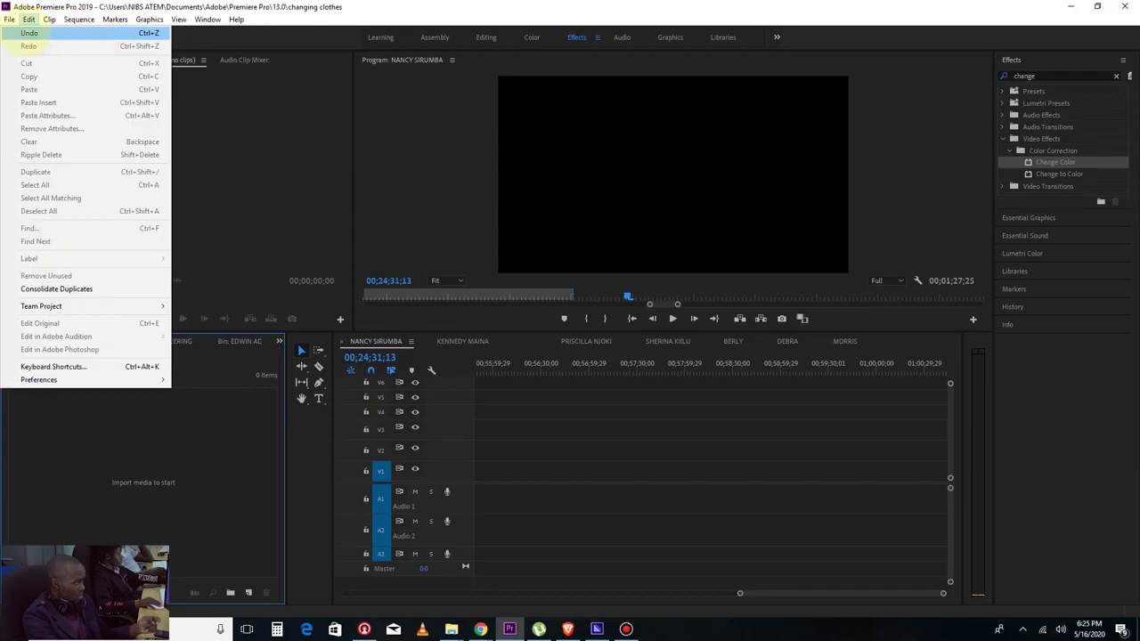
mouse_move(28, 33)
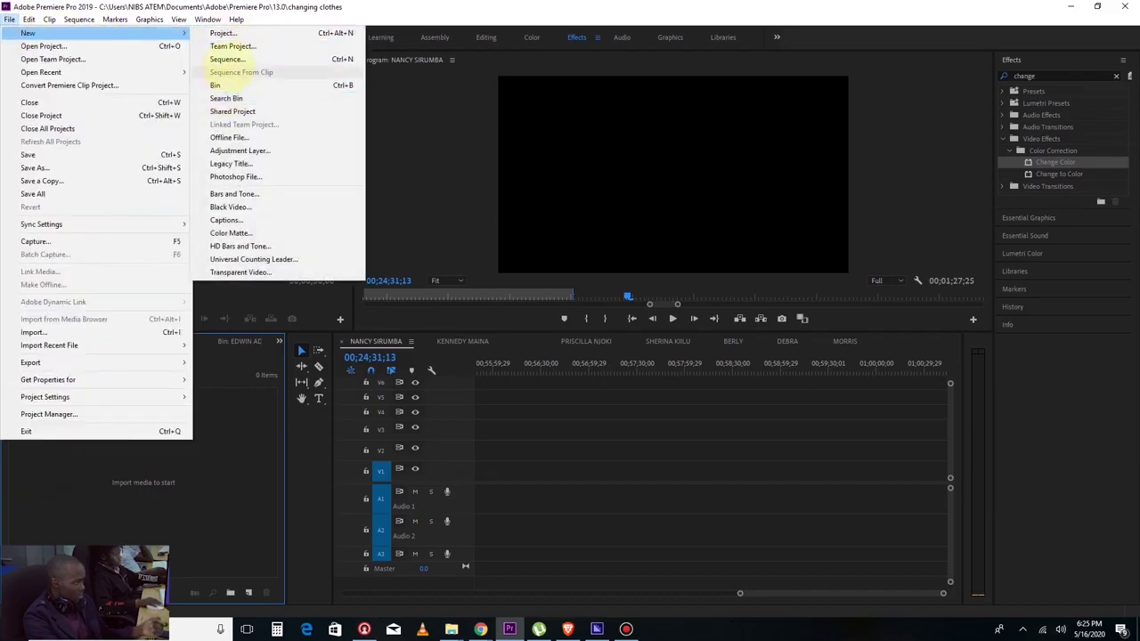
click(227, 60)
text(changing)
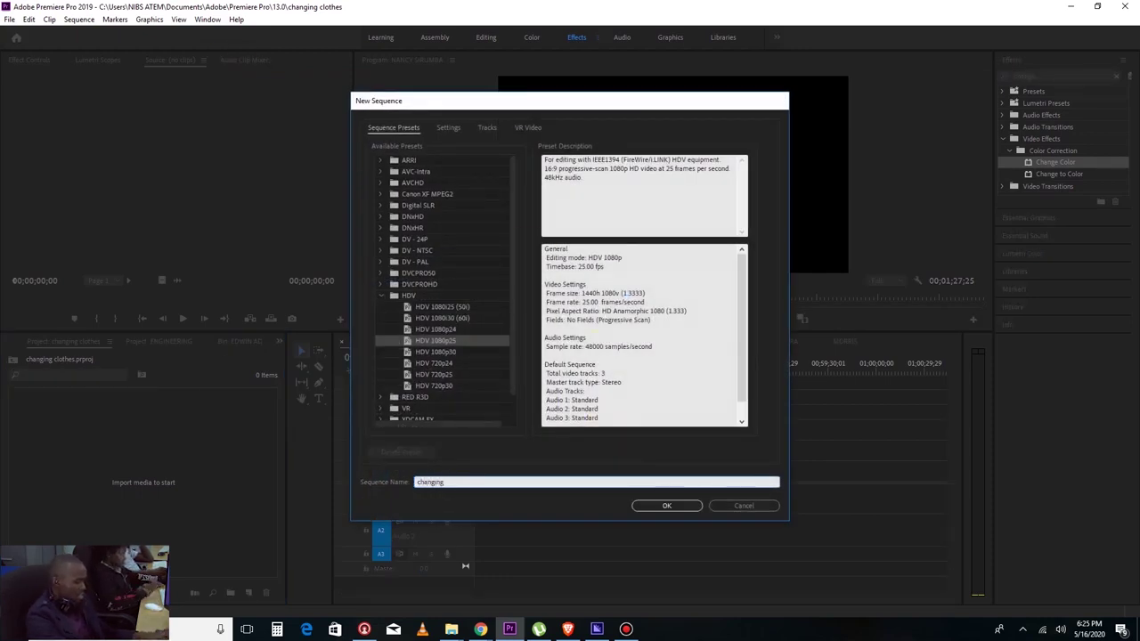
key(Return)
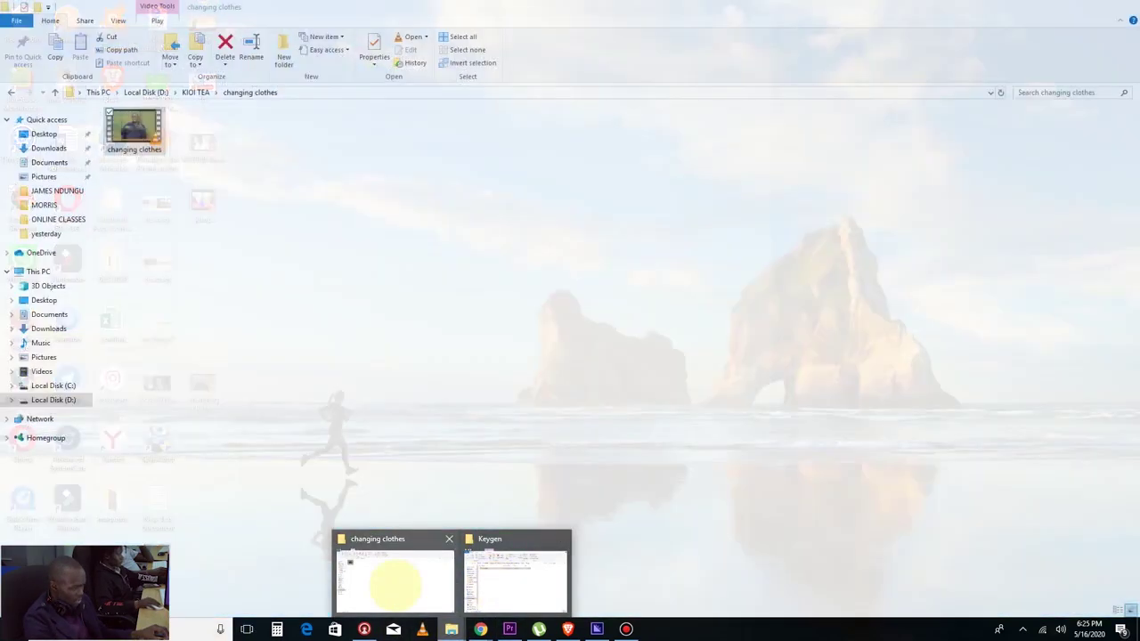
Drag changing clothes.mp4 from its Explorer folder into Premiere's Project panel
click(394, 580)
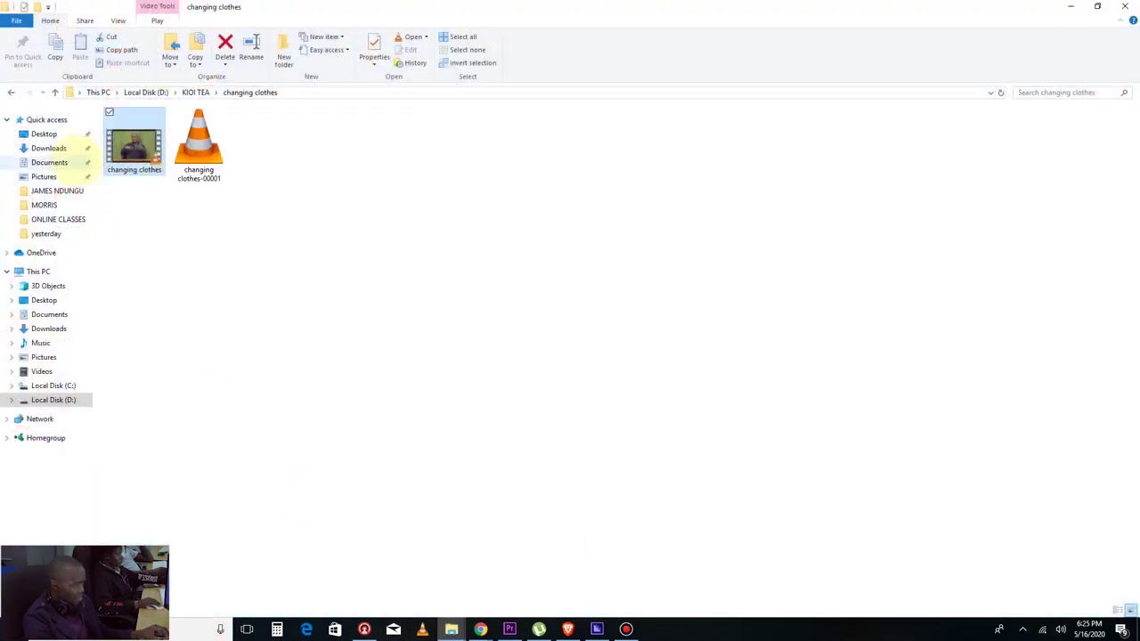
mouse_move(671, 488)
mouse_down()
mouse_move(537, 605)
mouse_move(276, 567)
mouse_move(243, 527)
mouse_up()
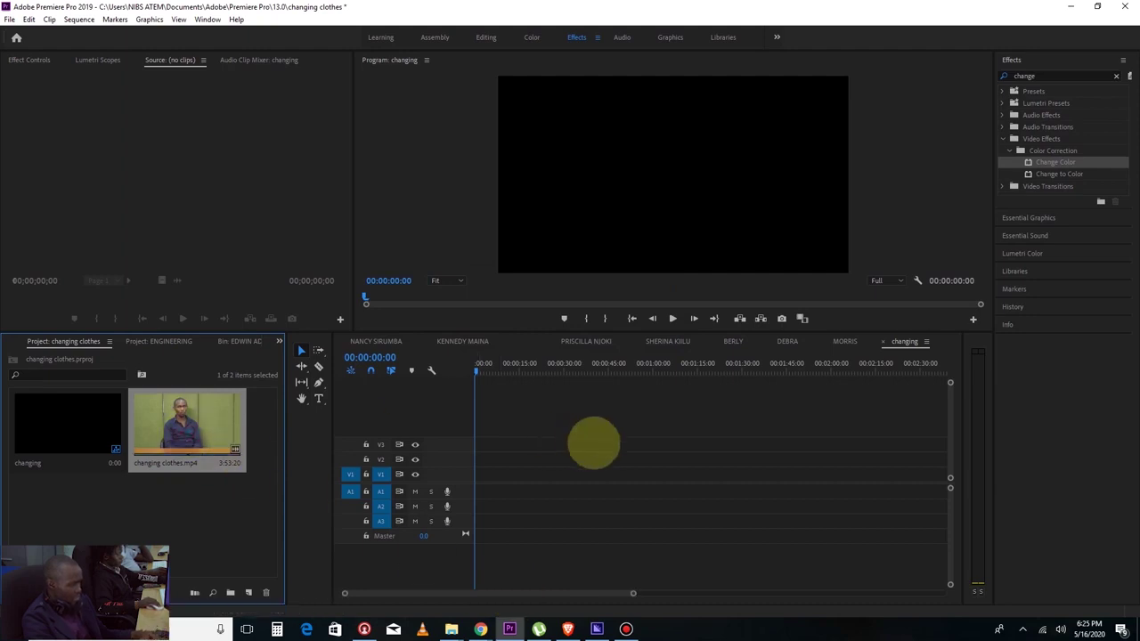
Put the clip at the start of V1 and match the sequence to its settings
drag(499, 479, 470, 482)
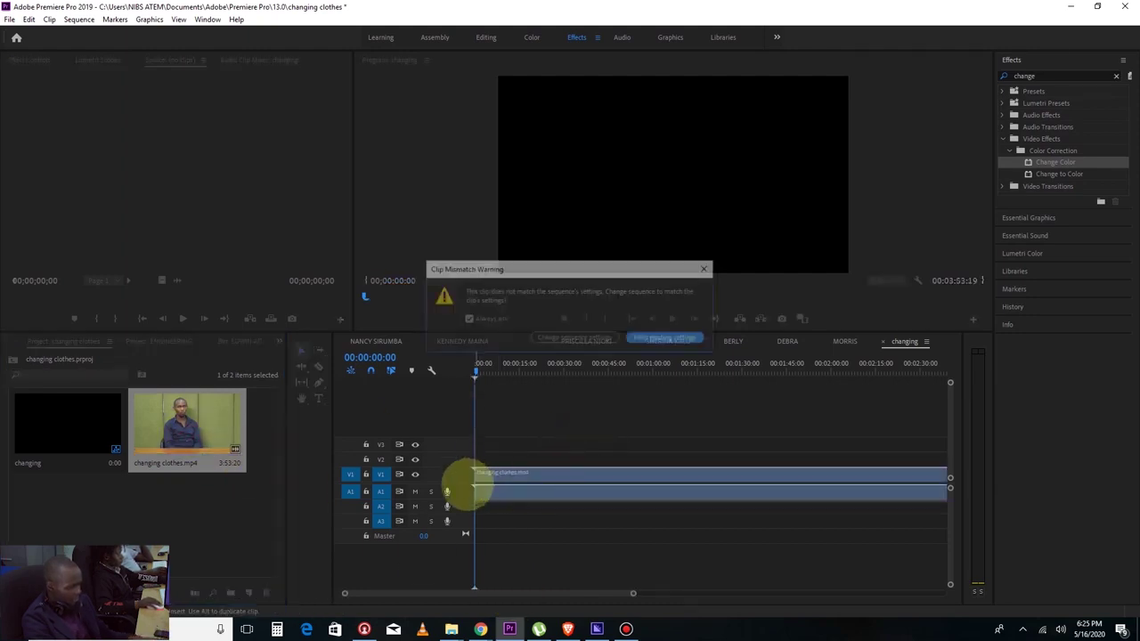
click(575, 339)
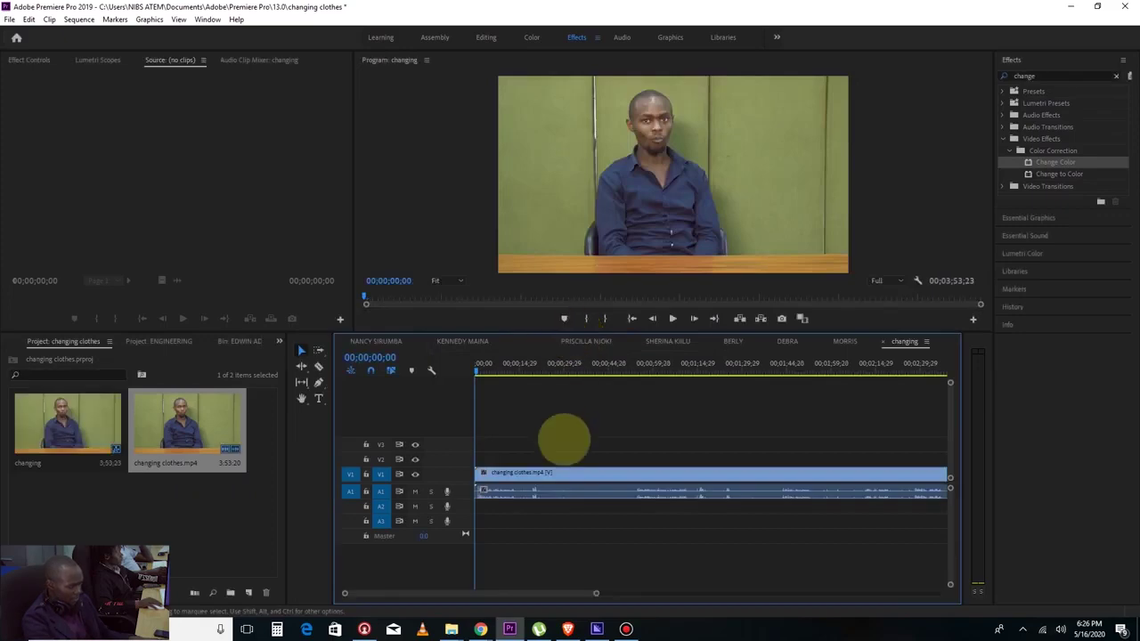
drag(596, 594, 677, 592)
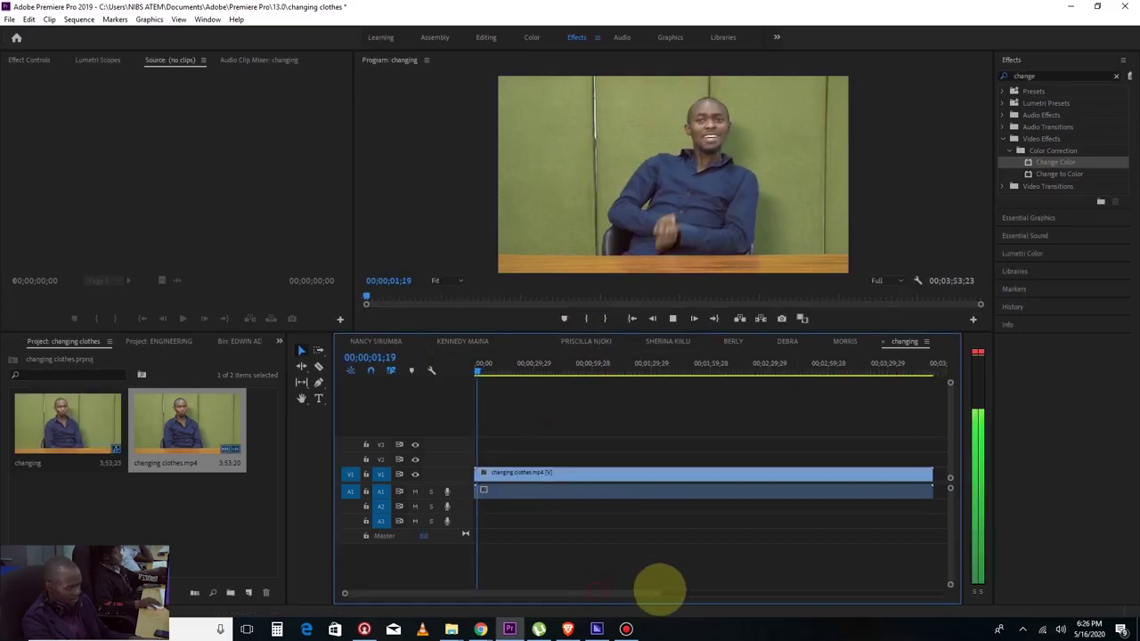
drag(539, 371, 495, 372)
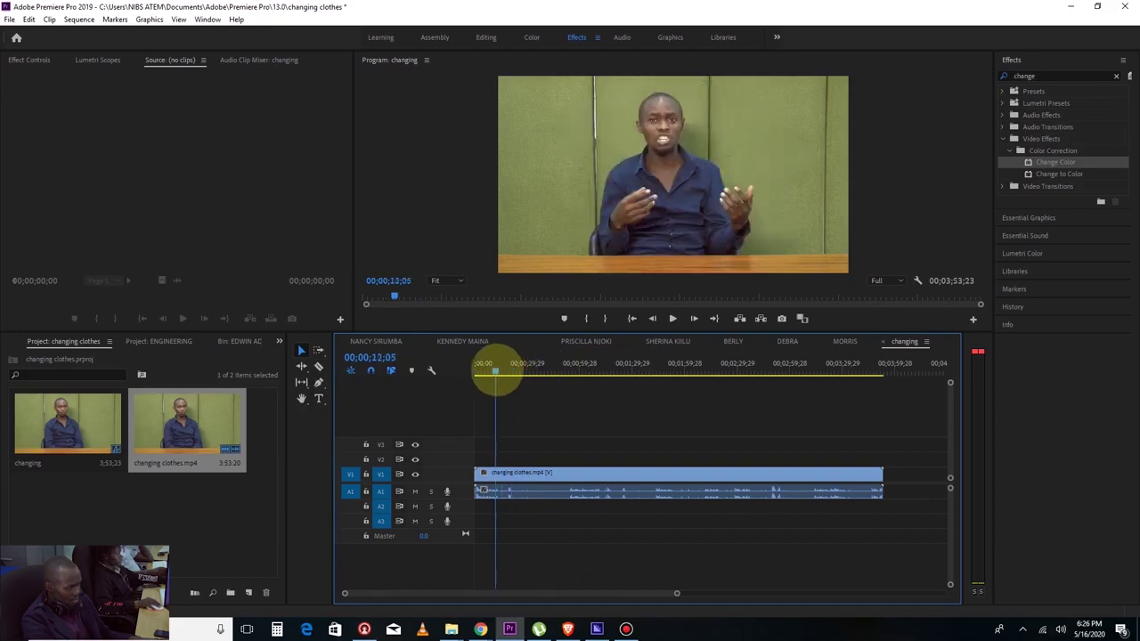
drag(677, 593, 641, 592)
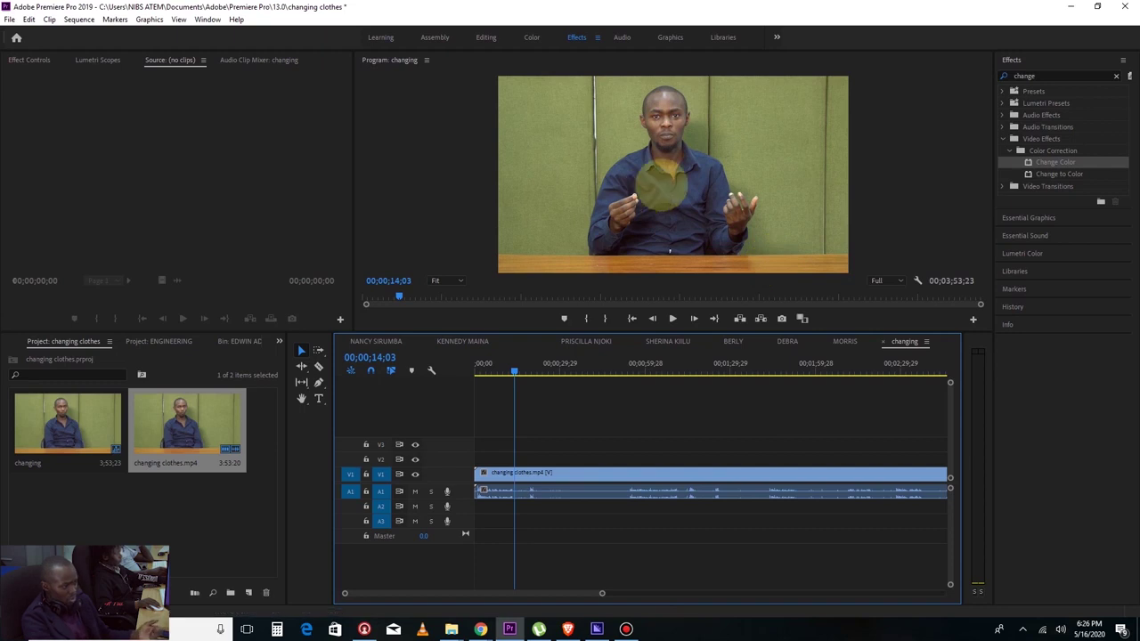
drag(602, 589, 564, 593)
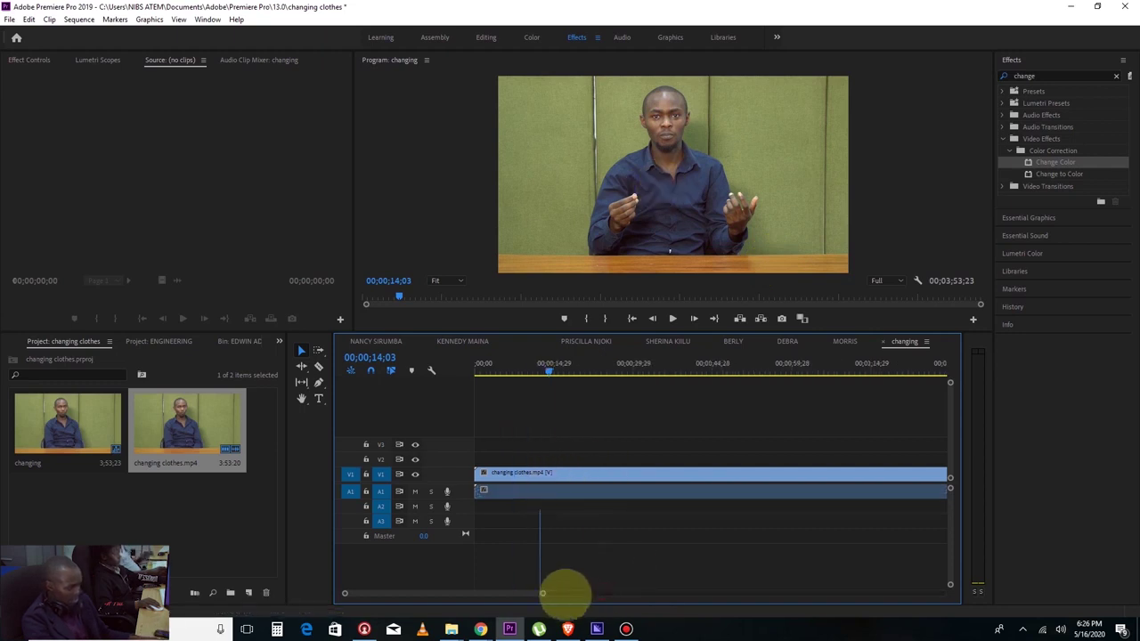
Play the footage around 13 s and 54 s with the Razor tool ready to split the change
click(534, 369)
key(space)
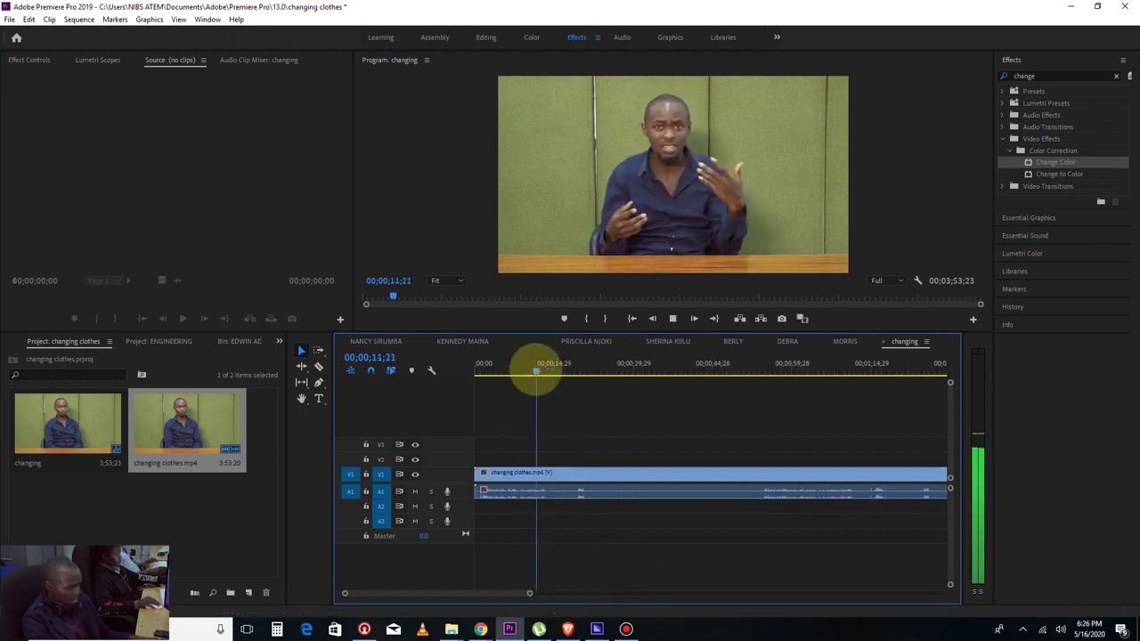
key(space)
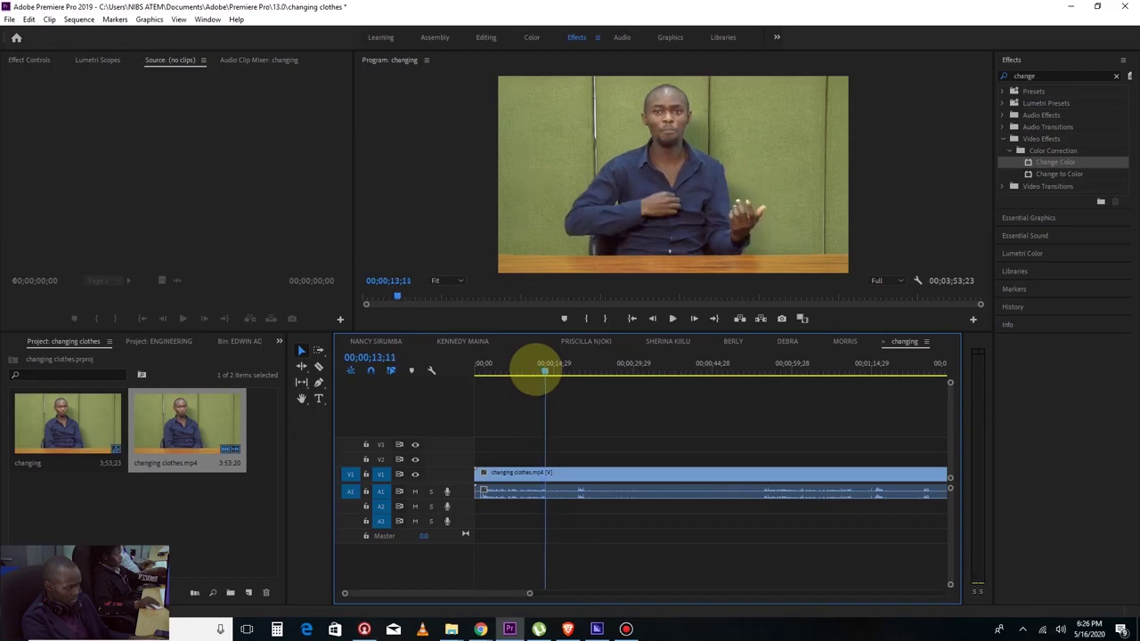
drag(544, 372, 547, 372)
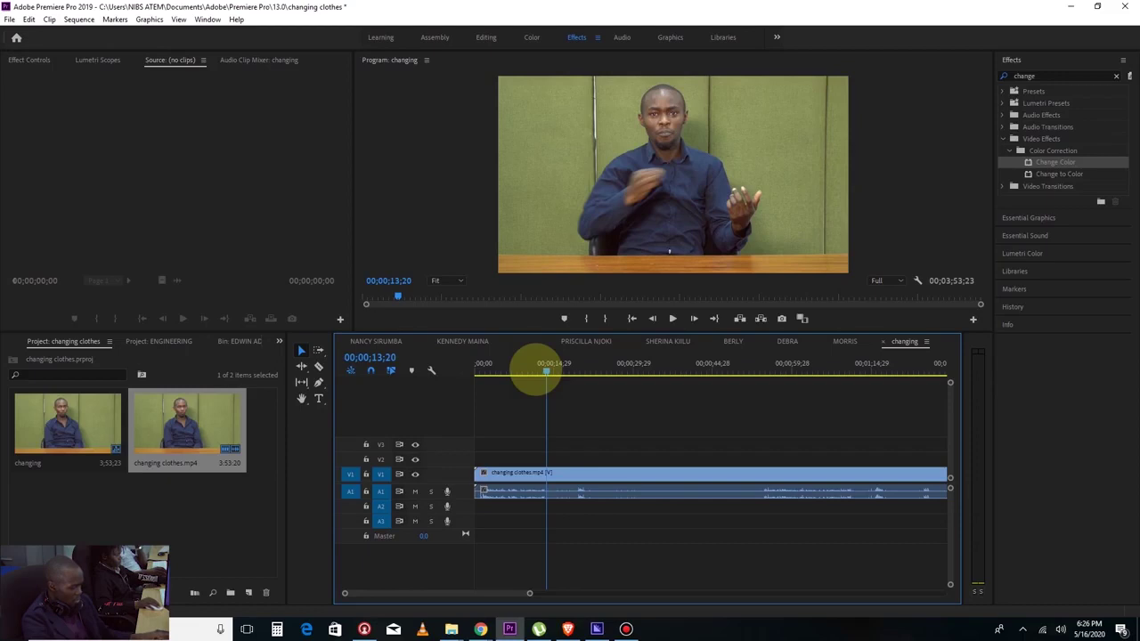
key(c)
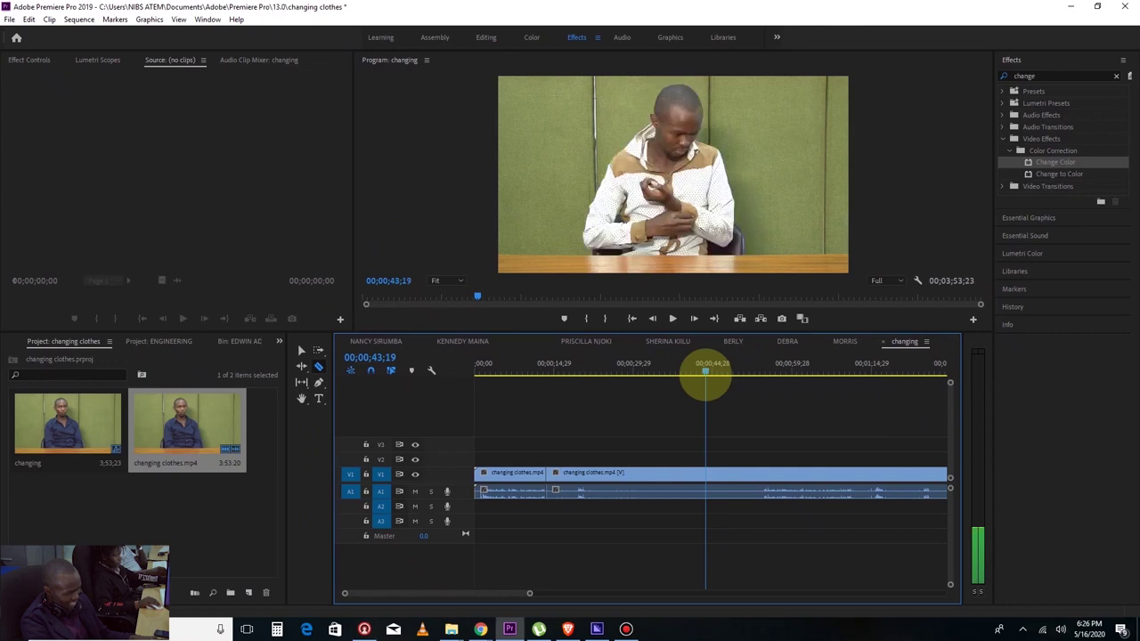
key(space)
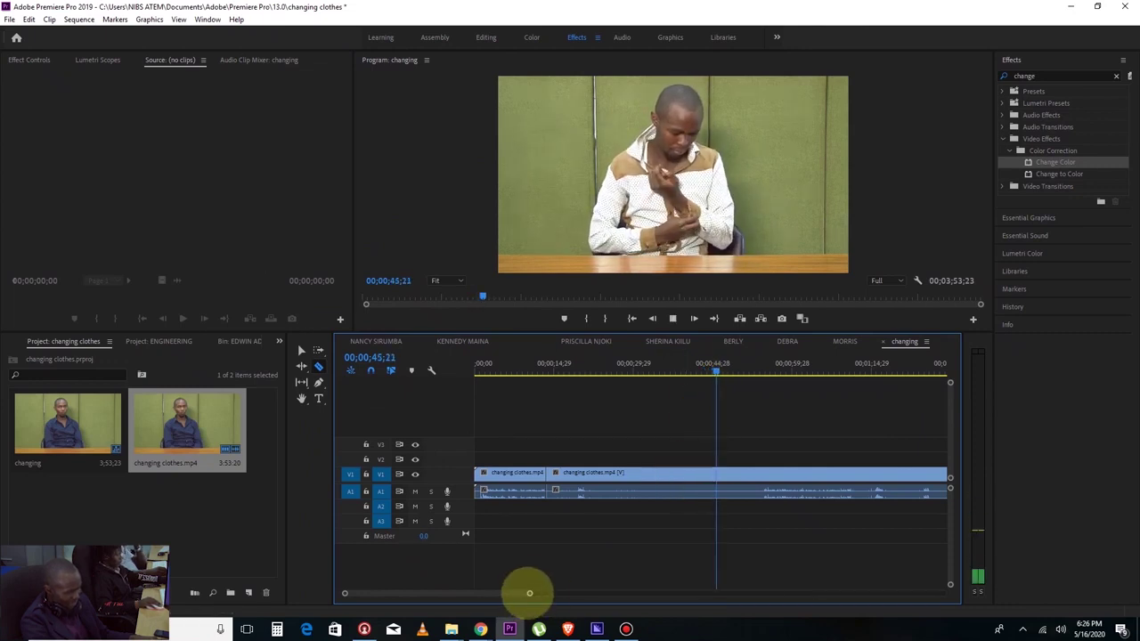
drag(529, 592, 588, 592)
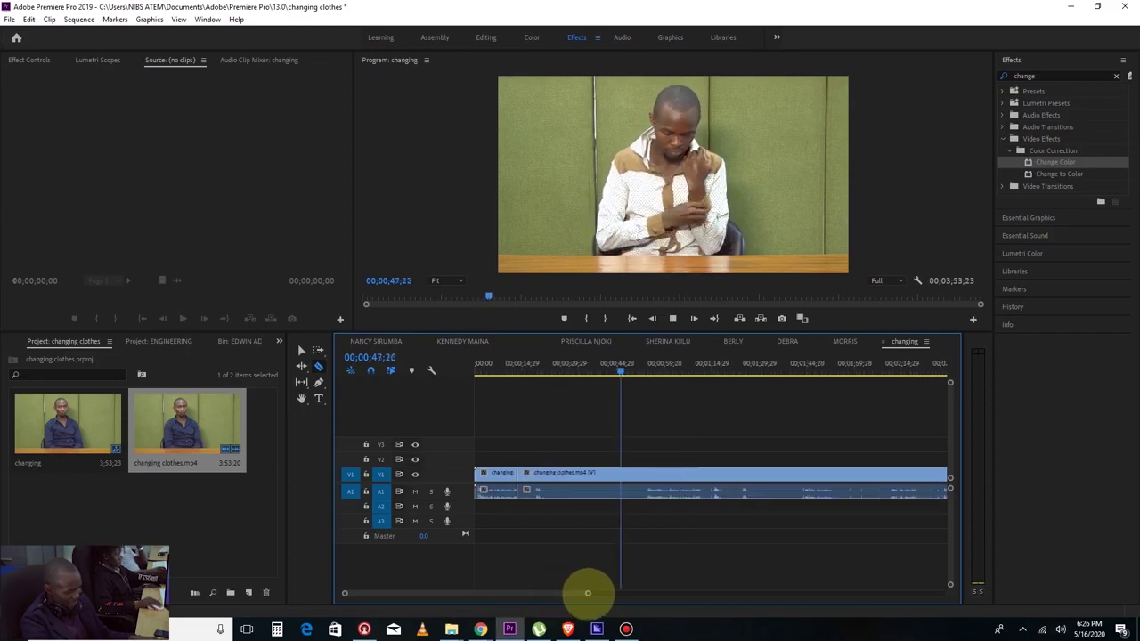
click(647, 372)
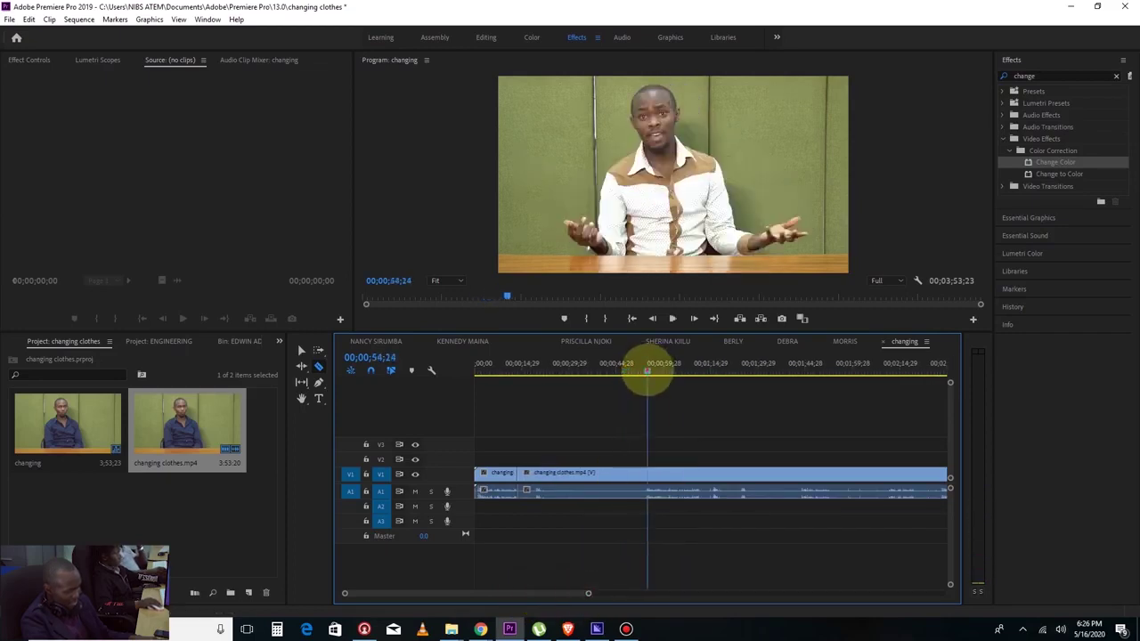
drag(647, 373, 632, 372)
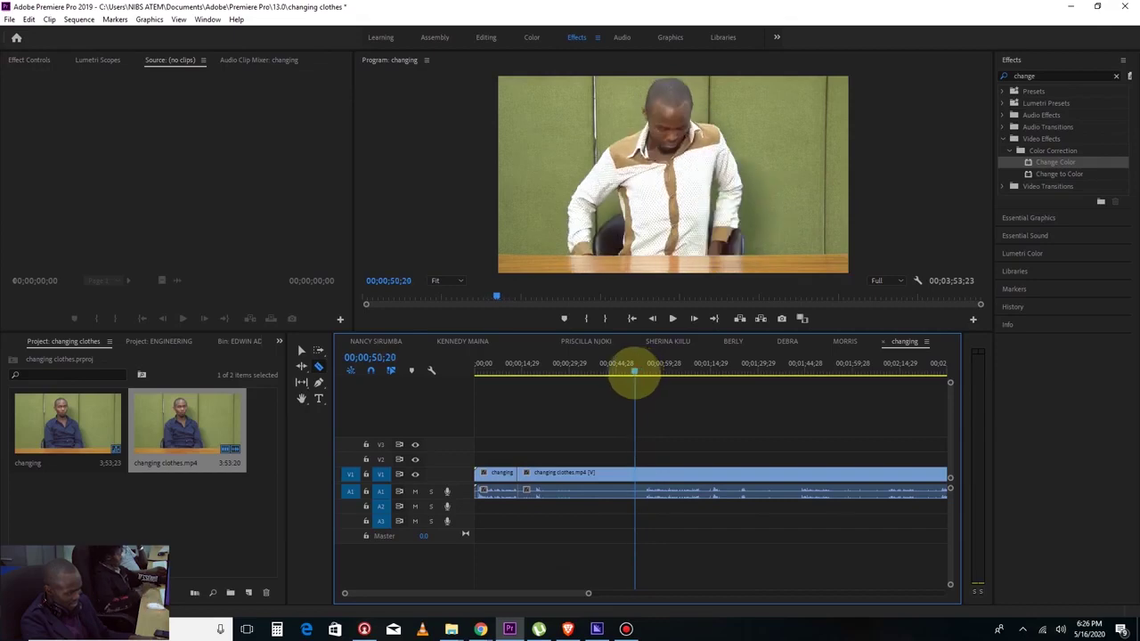
key(space)
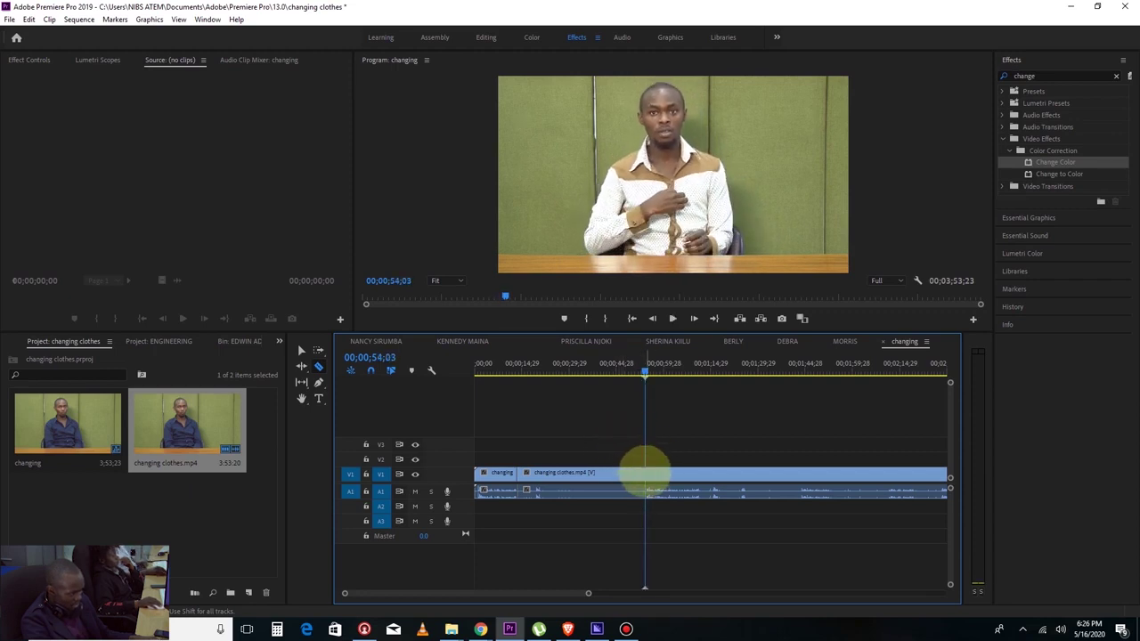
Split where the change ends, delete the middle clip, ripple-delete the gap and replay the join
click(645, 472)
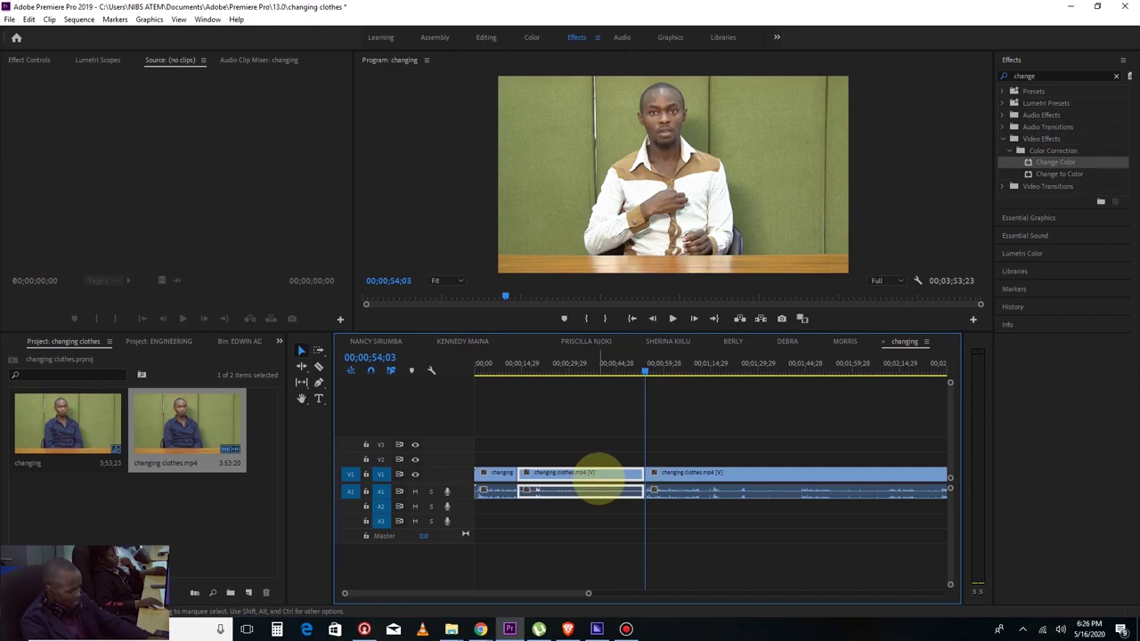
key(Delete)
right_click(553, 478)
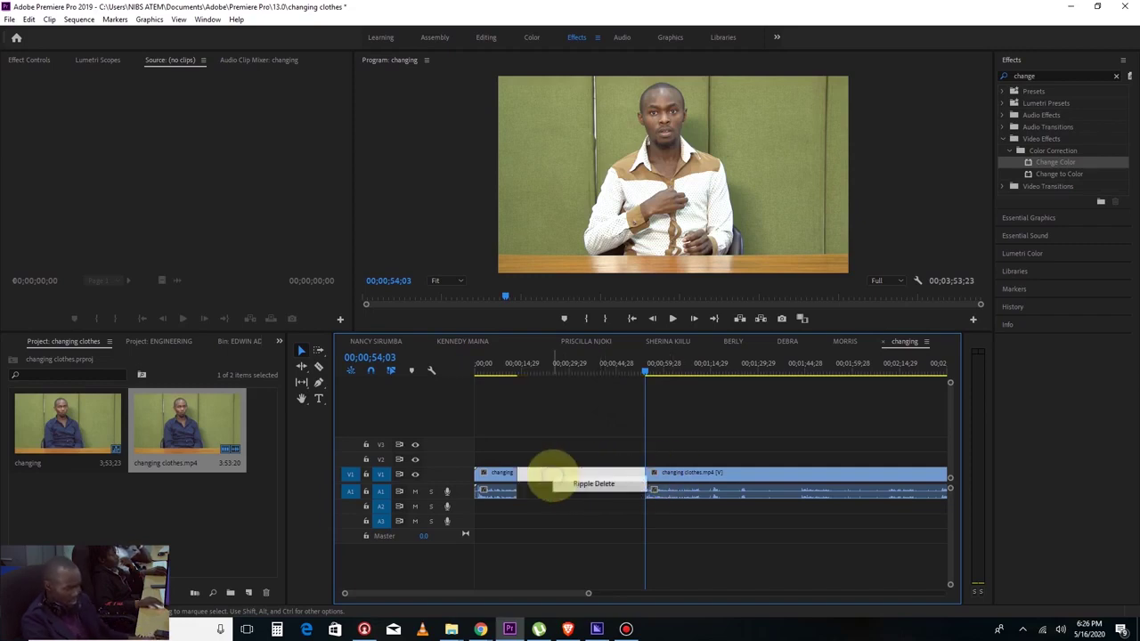
click(603, 484)
click(507, 371)
key(space)
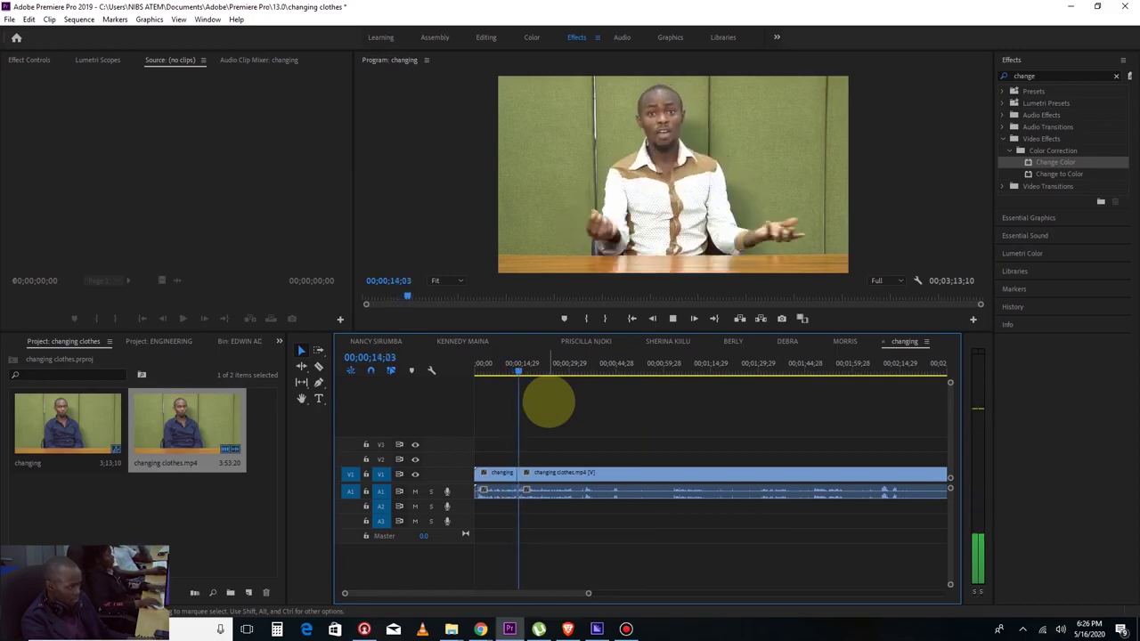
key(space)
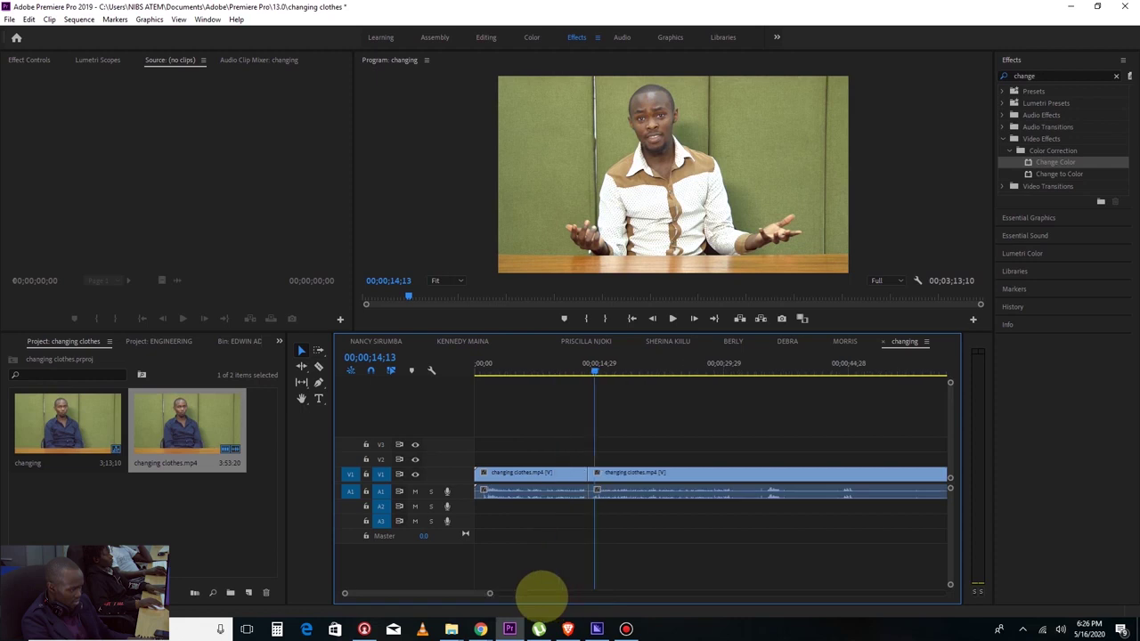
Trim the edit point between the two shots, close the small gap and replay the cut
drag(588, 592, 526, 593)
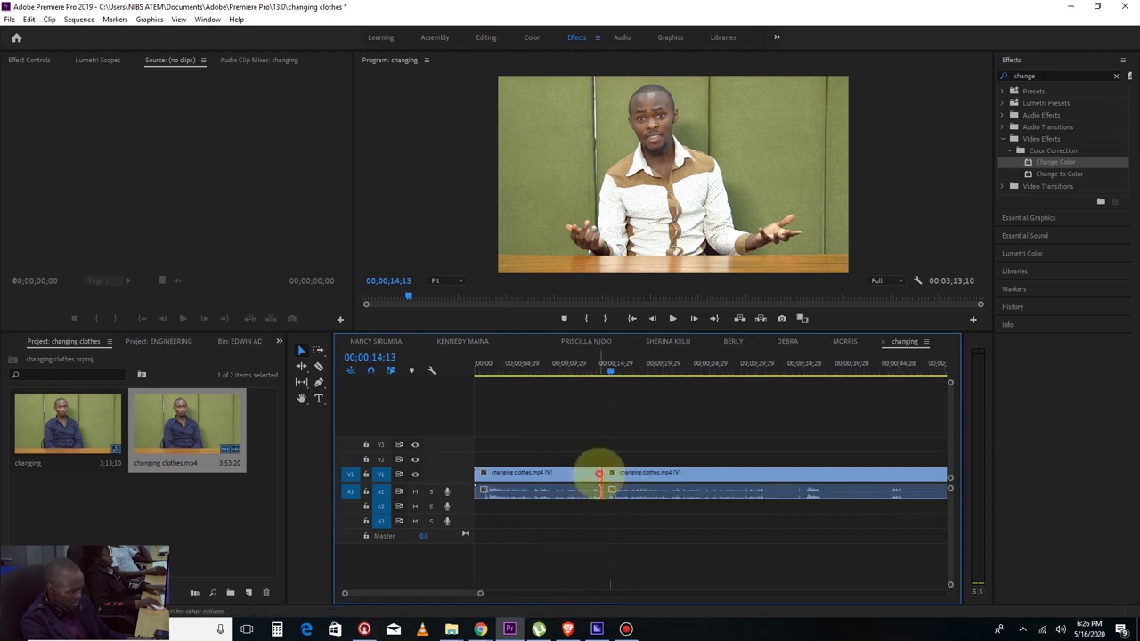
drag(590, 479, 590, 486)
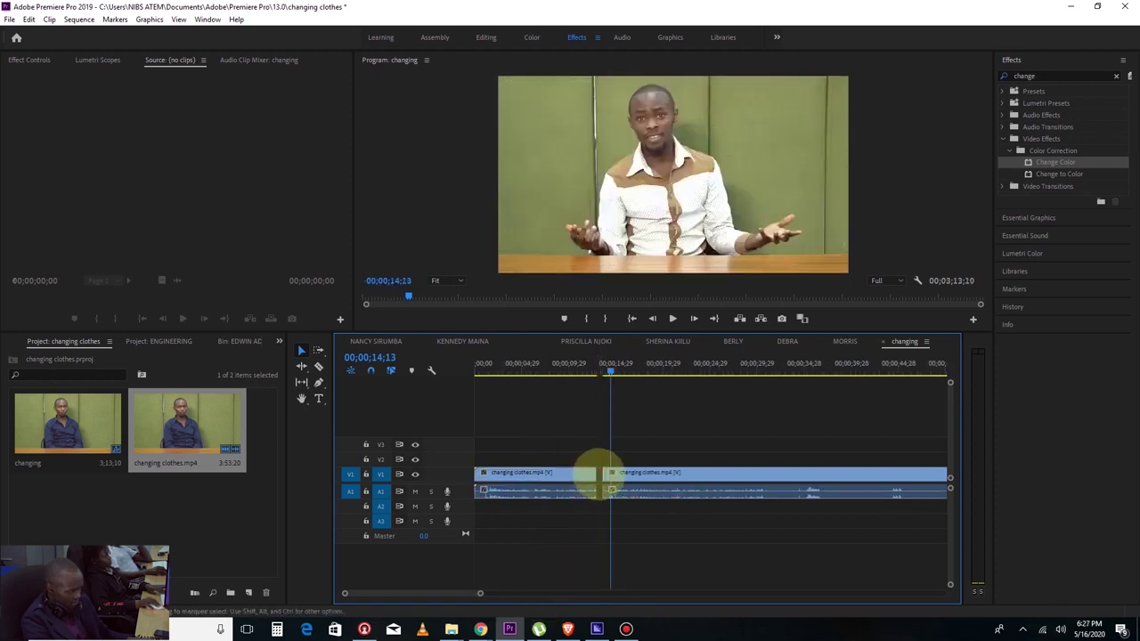
click(604, 482)
click(580, 374)
key(space)
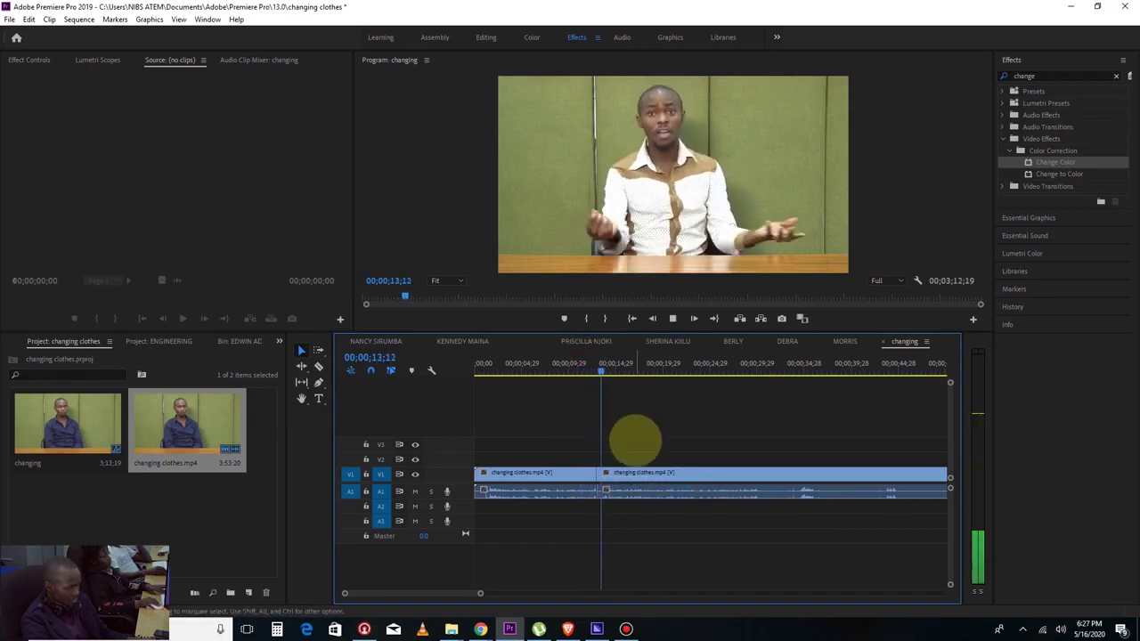
key(space)
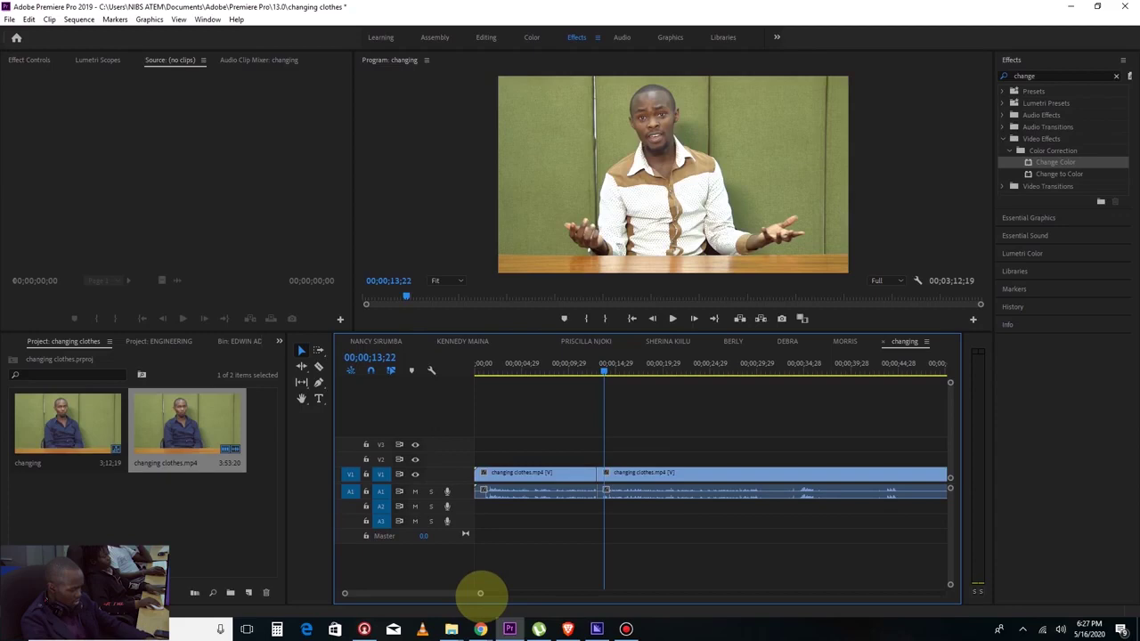
drag(480, 593, 411, 593)
mouse_move(710, 475)
mouse_down()
mouse_move(720, 478)
mouse_move(692, 476)
mouse_up()
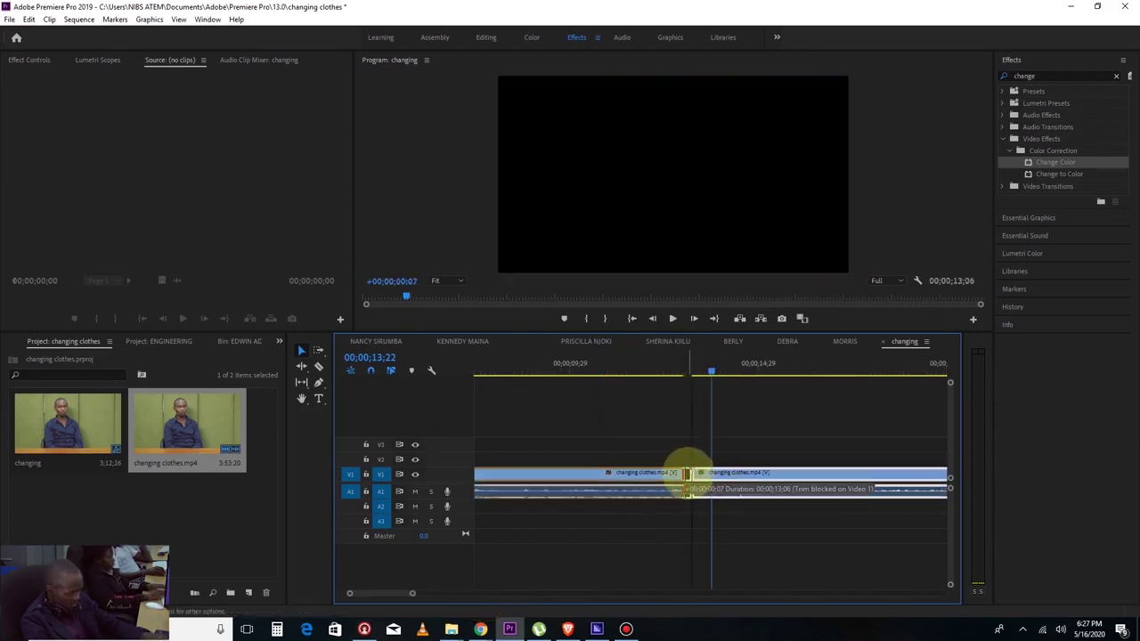
click(654, 369)
key(space)
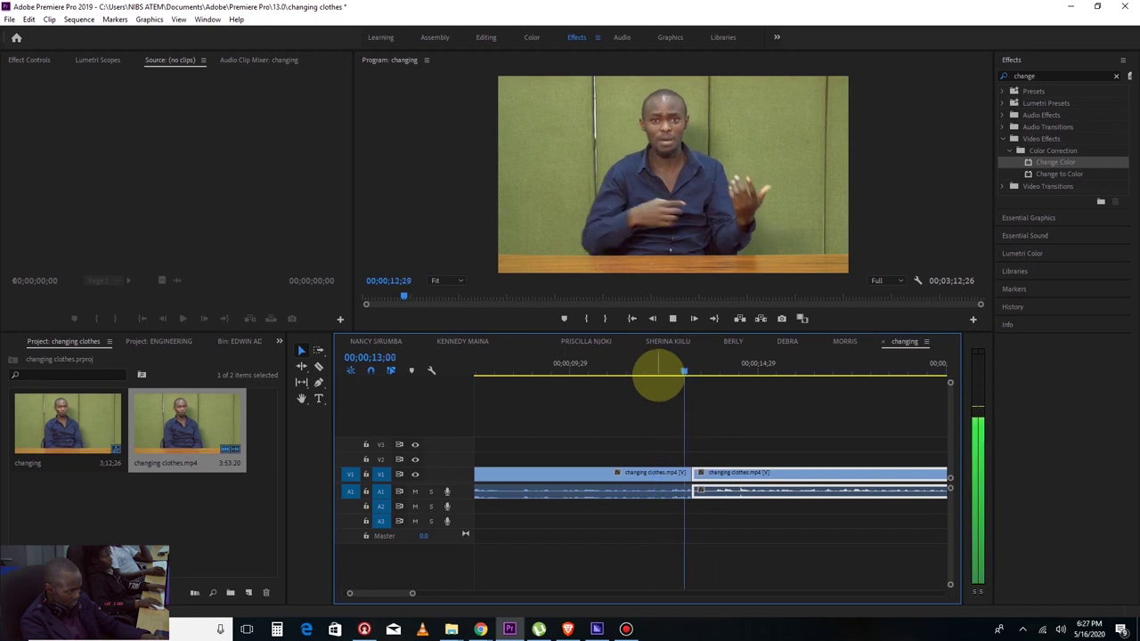
key(space)
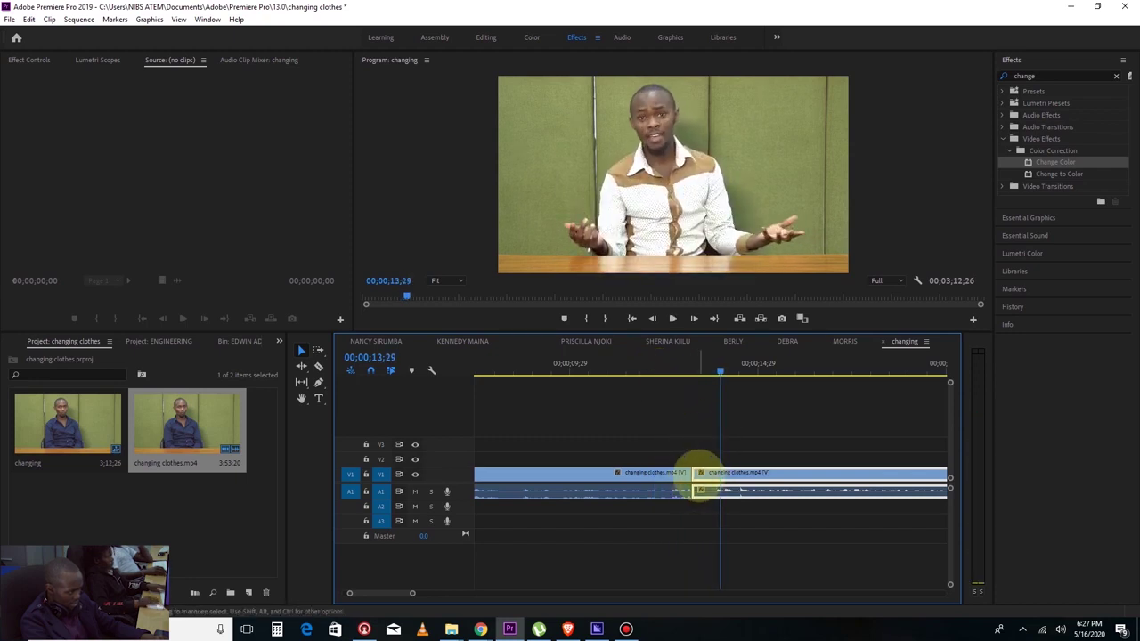
Shift and trim the start of the second shot a few frames, replaying to check
mouse_move(698, 477)
mouse_down()
mouse_move(708, 479)
mouse_move(693, 474)
mouse_up()
click(656, 360)
key(space)
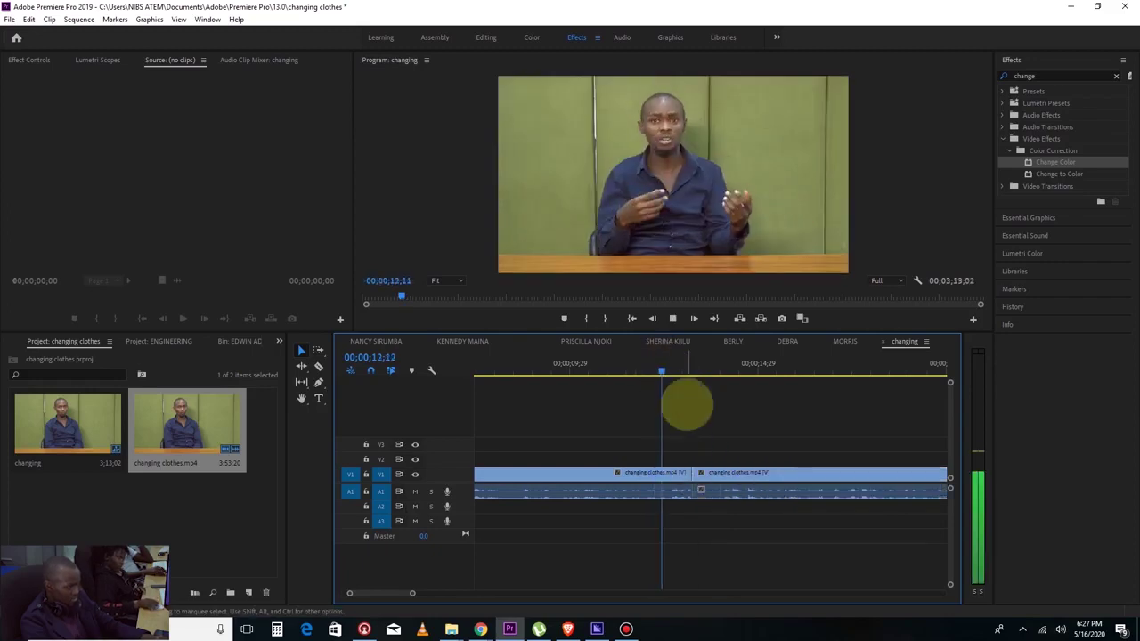
key(space)
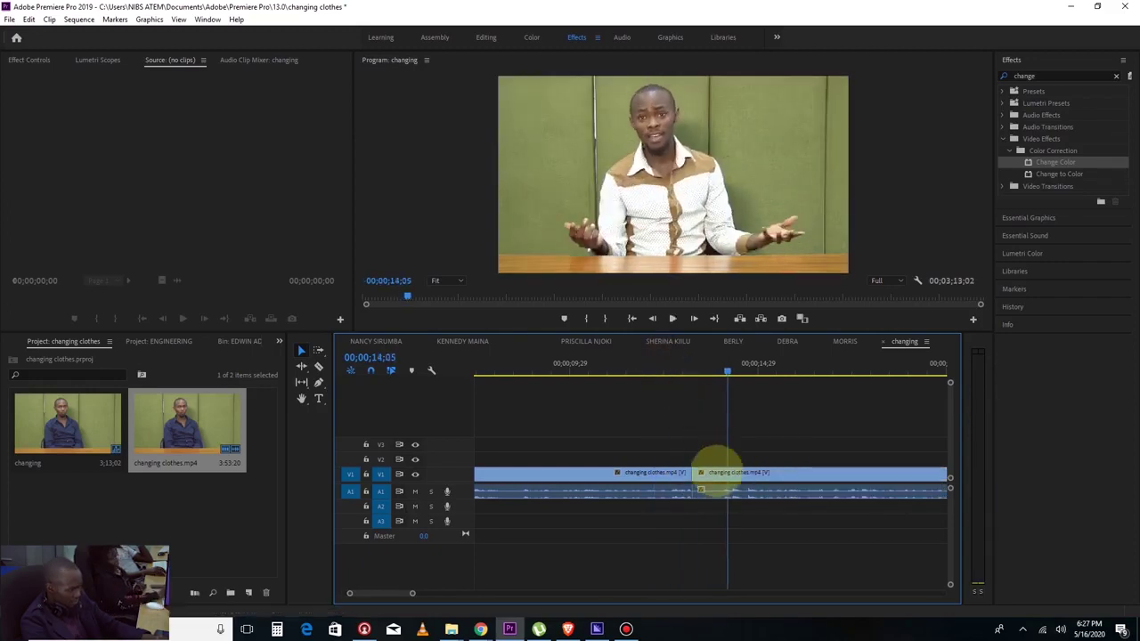
drag(700, 489, 750, 473)
click(666, 360)
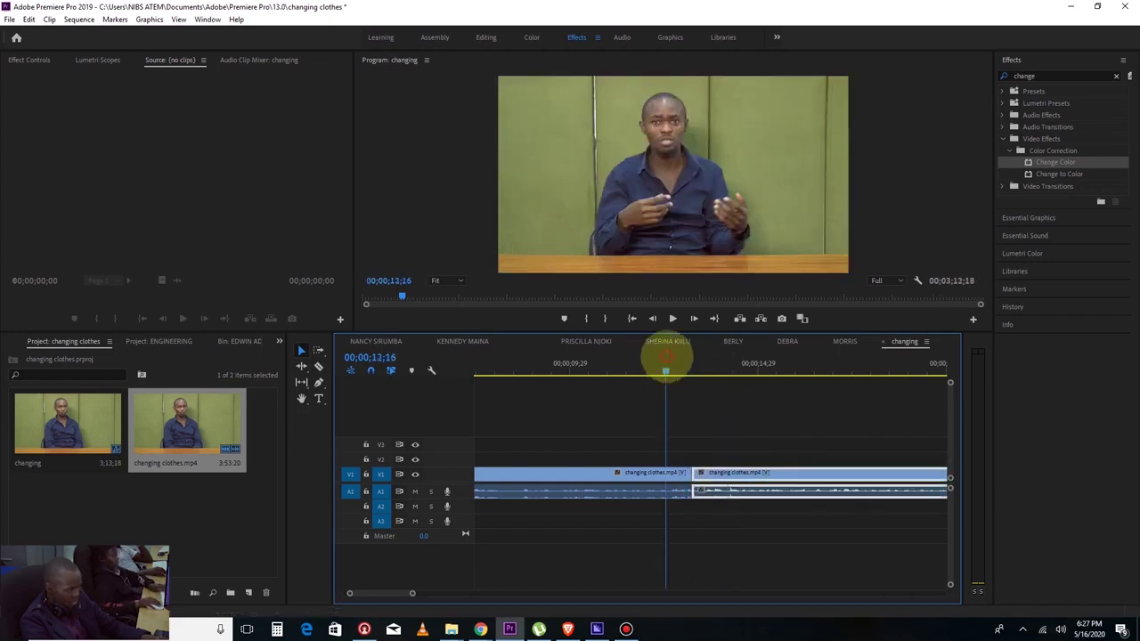
key(space)
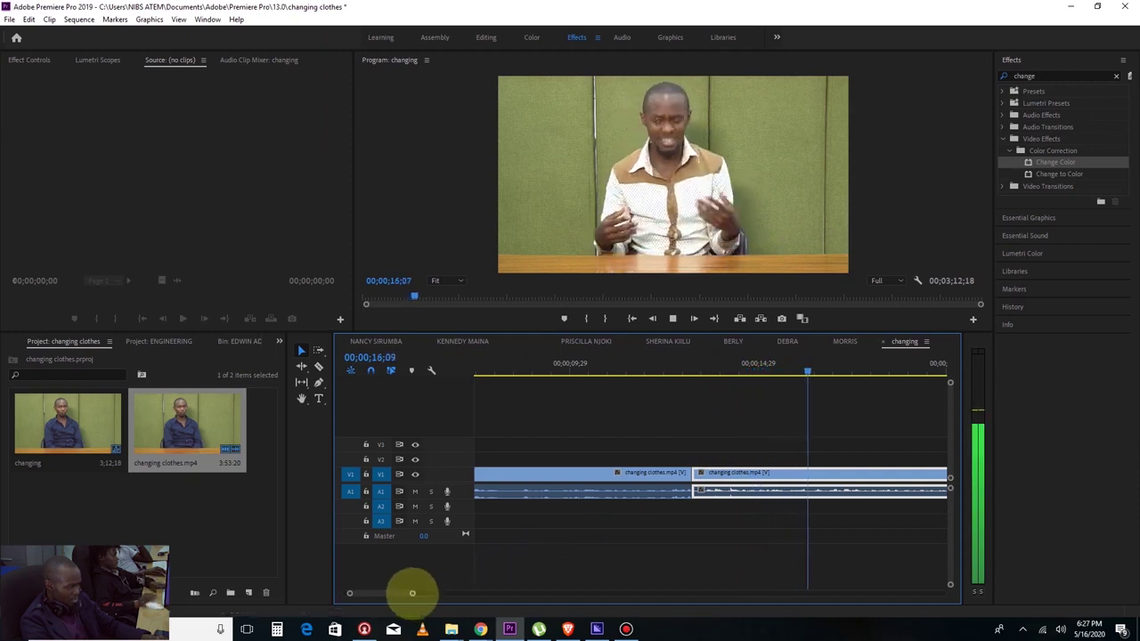
key(space)
key(space)
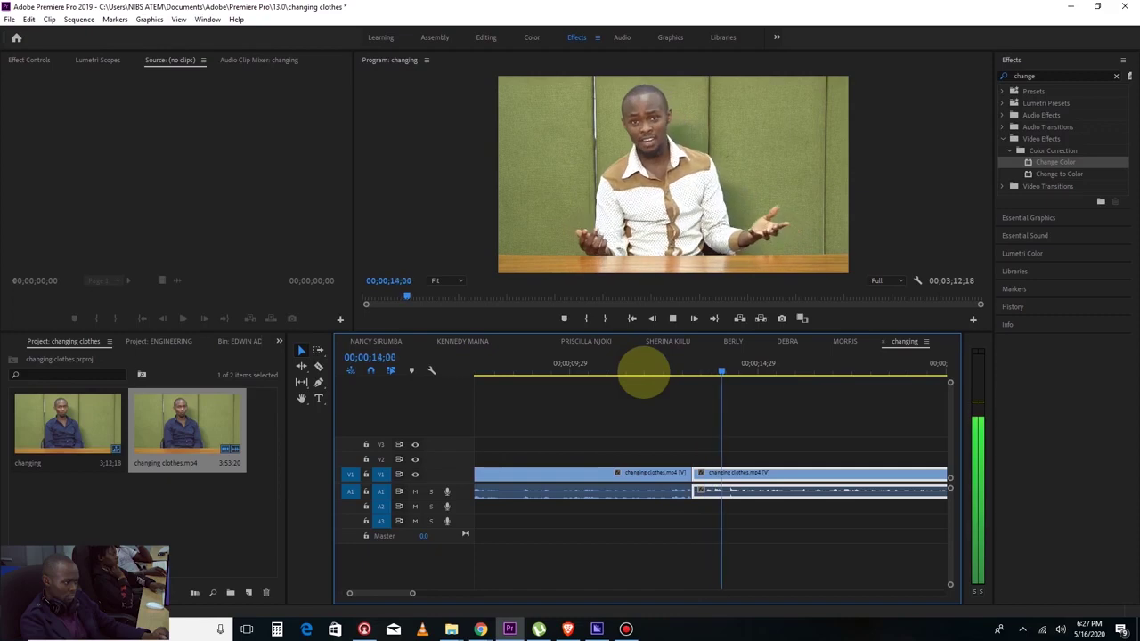
key(space)
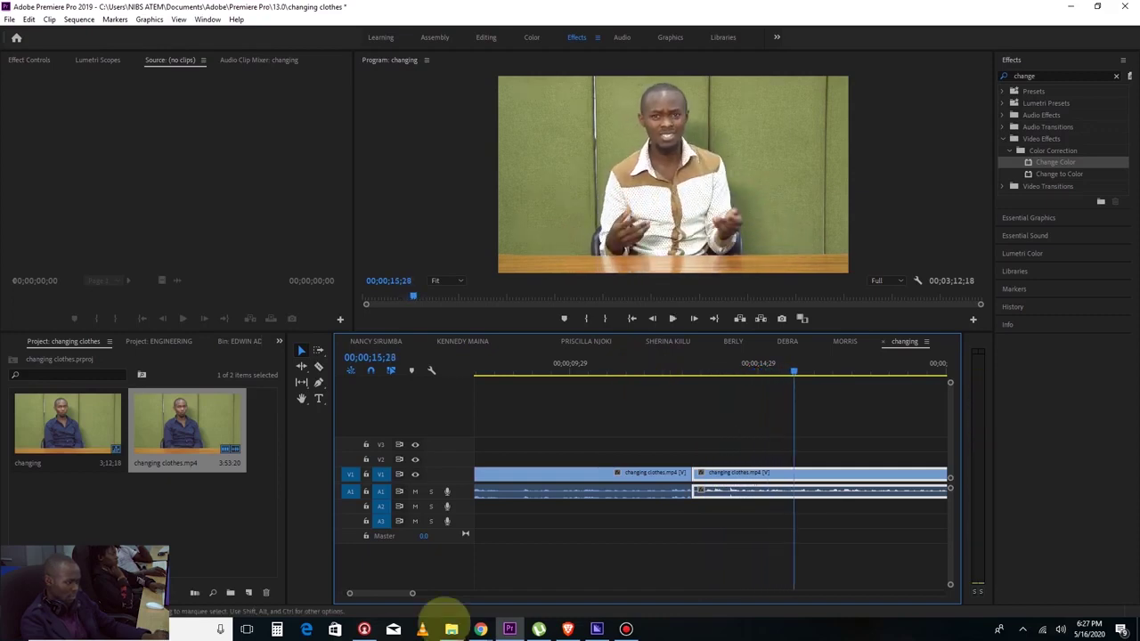
drag(413, 593, 604, 593)
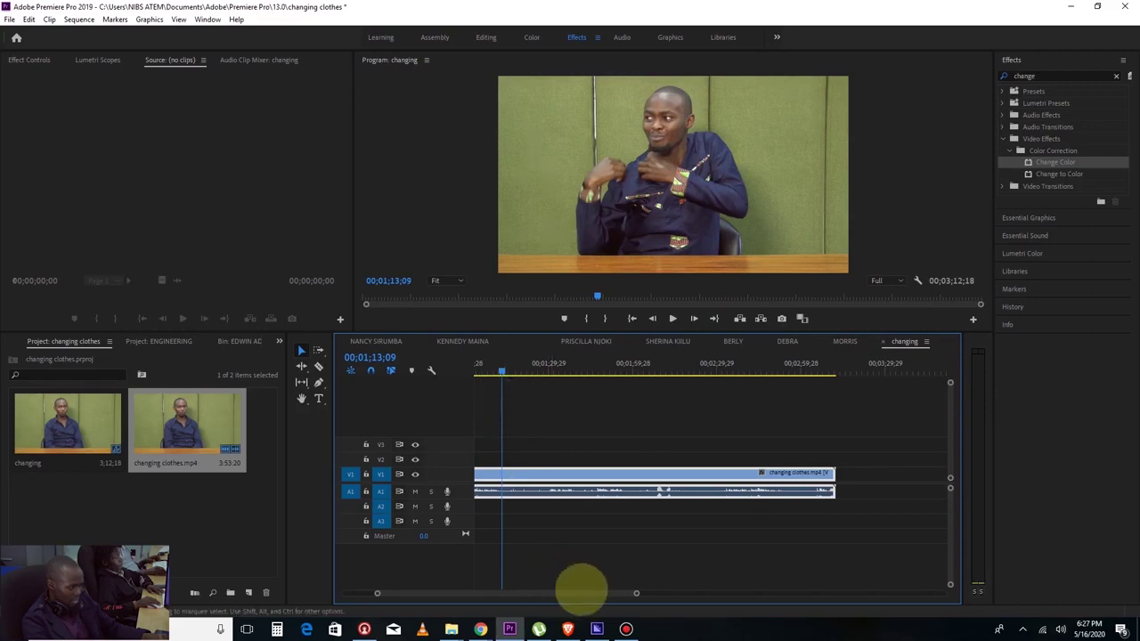
Play along the timeline and park the playhead at 01;11;29, where the shirt comes off
drag(580, 589, 560, 591)
key(space)
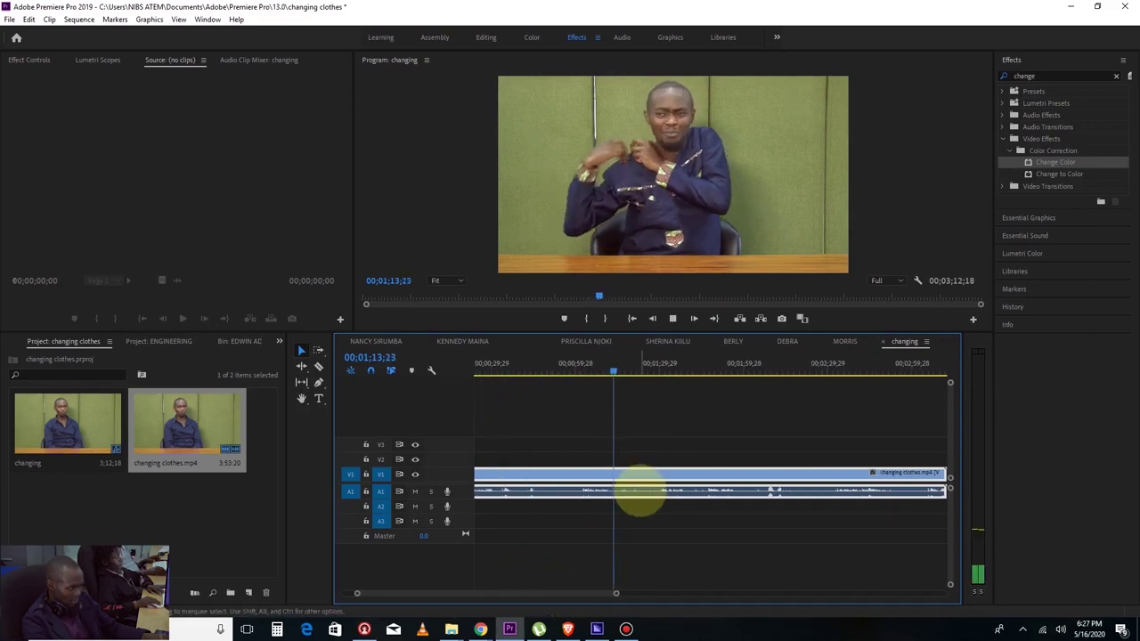
key(space)
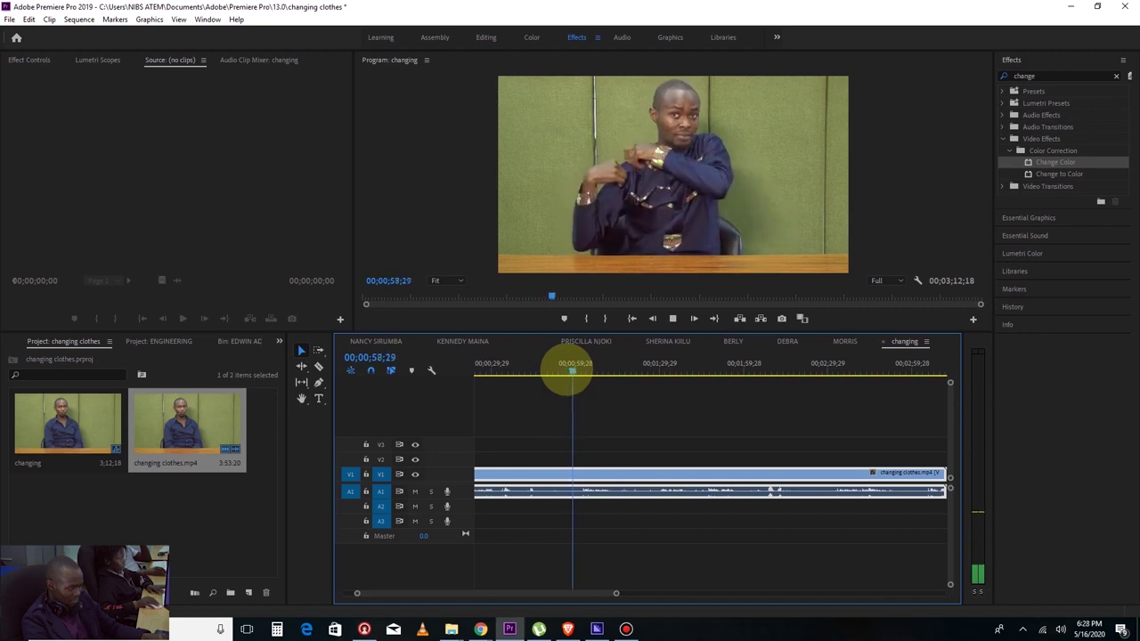
click(594, 373)
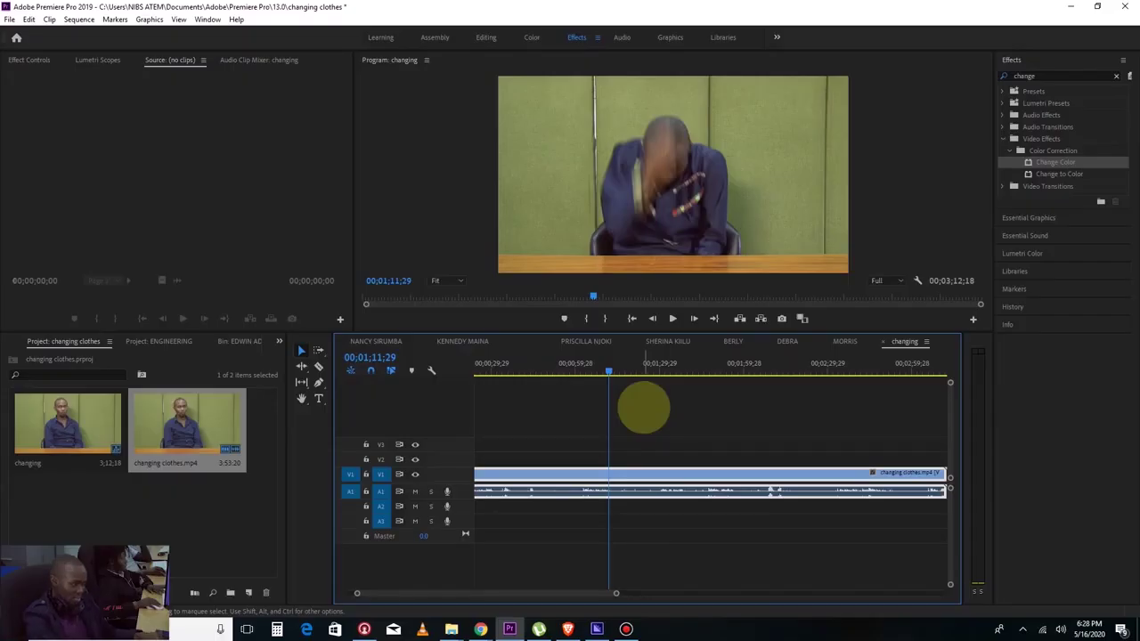
Razor-cut at 01;11;29 and scrub to find where the change ends near 01;28;19
key(c)
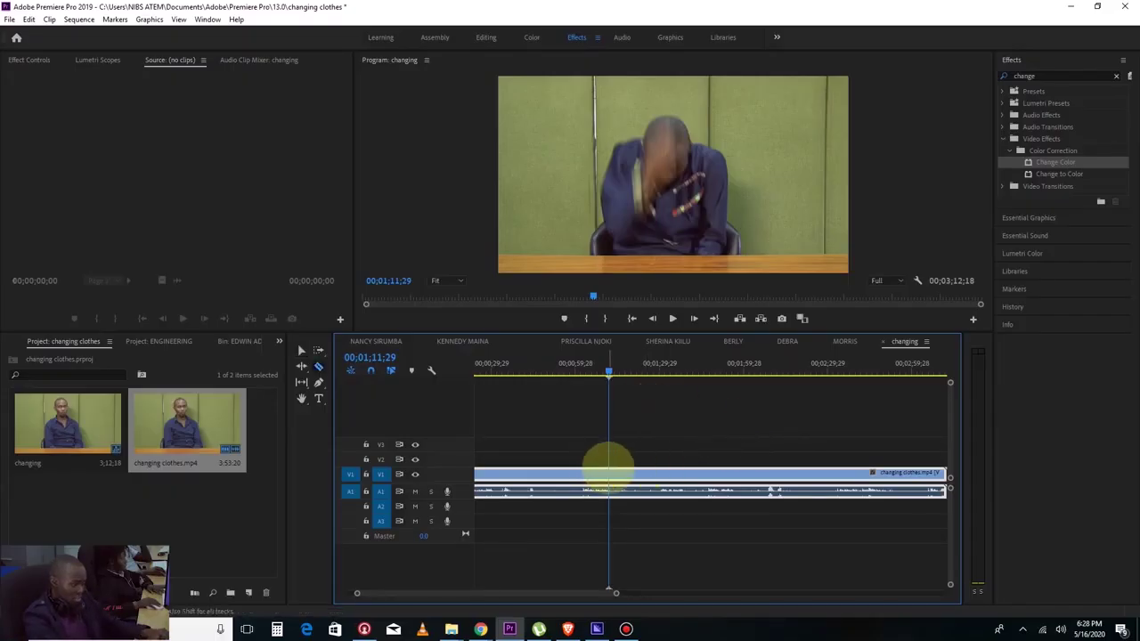
click(608, 472)
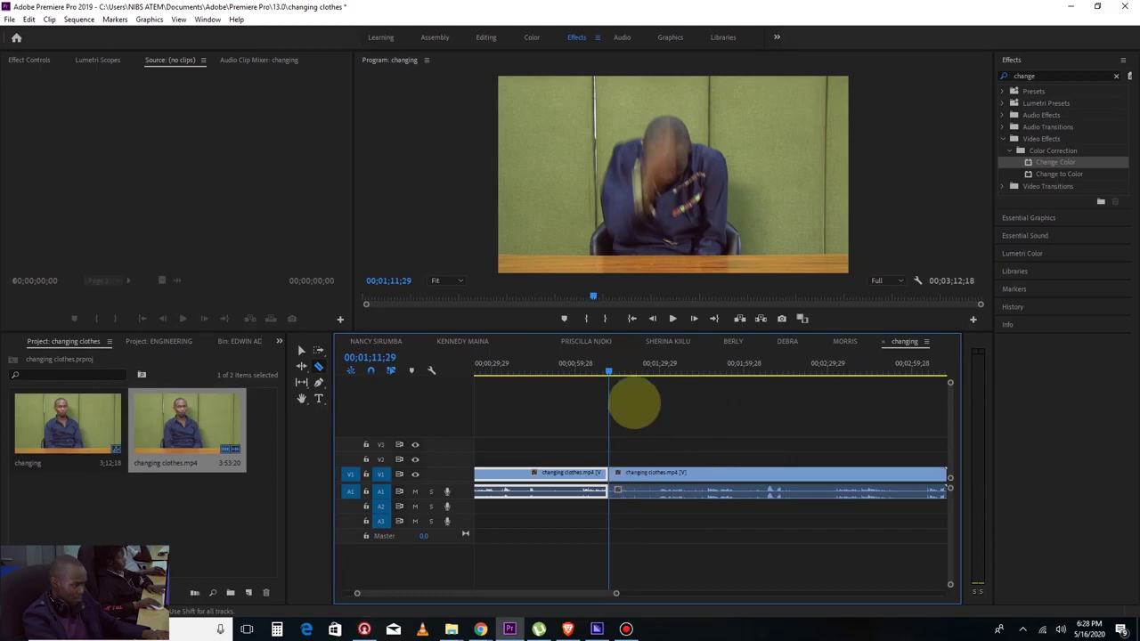
key(space)
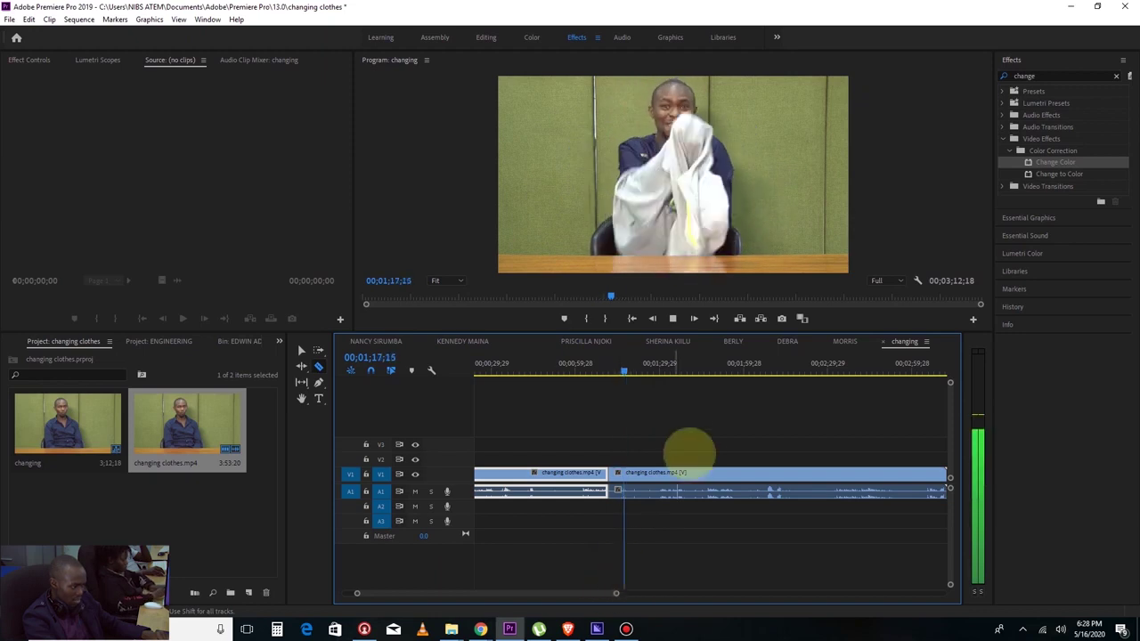
click(690, 372)
drag(690, 371, 647, 372)
key(space)
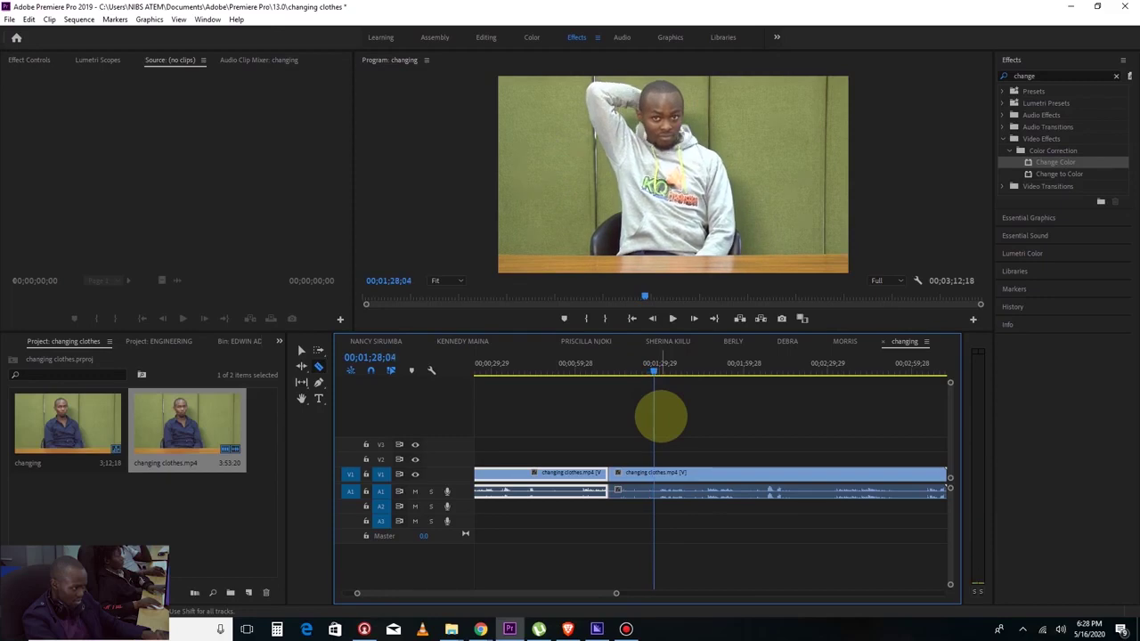
key(space)
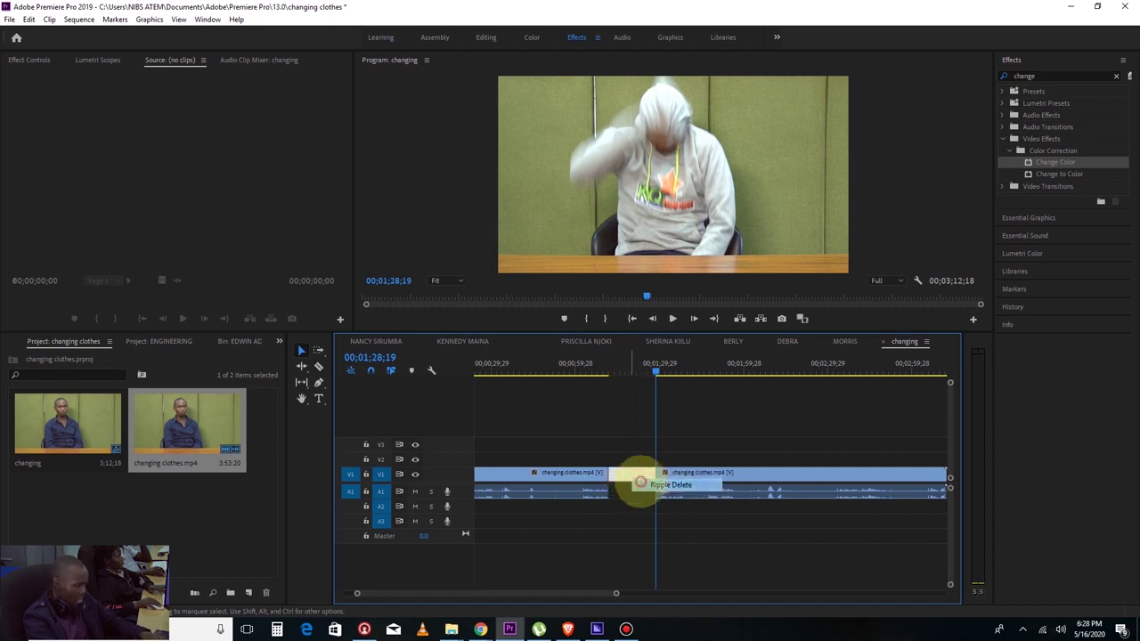
Ripple-delete the grey-hoodie changing section and play across the new cut
click(640, 482)
click(593, 365)
key(space)
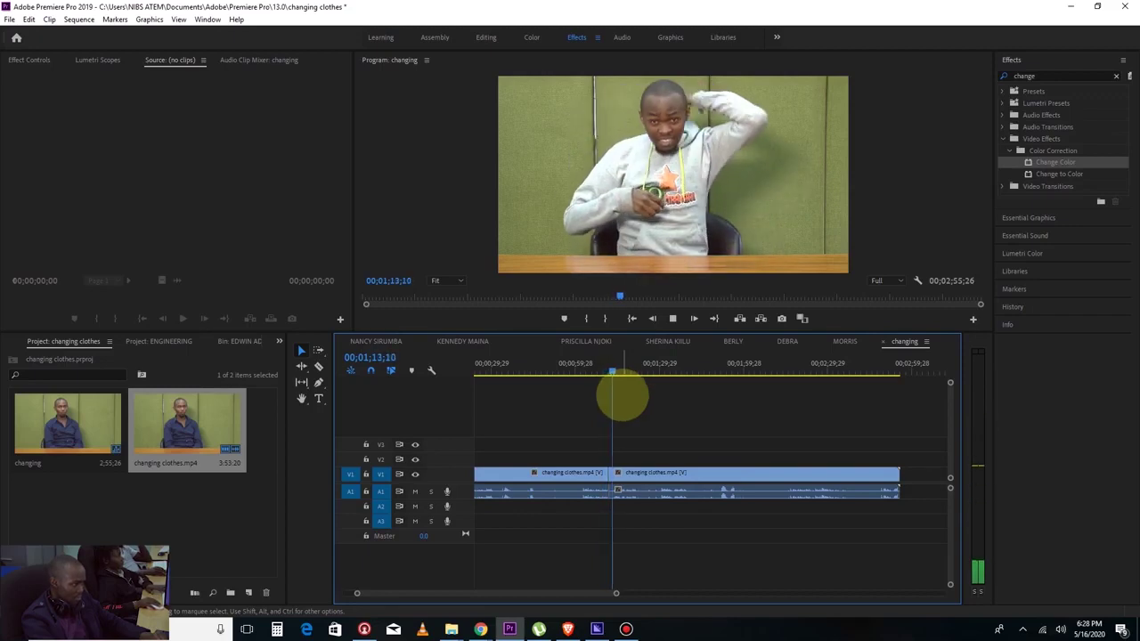
Pause, zoom the timeline in twice, park the playhead on the V1 cut, and select the Effects search text
key(space)
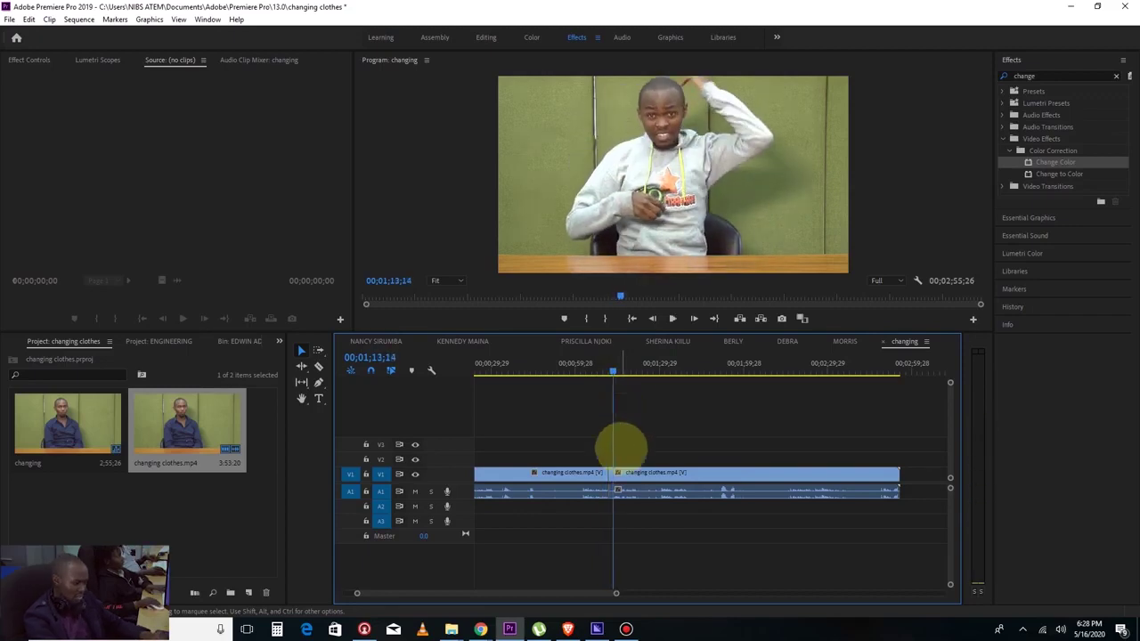
key(equal)
key(equal)
key(equal)
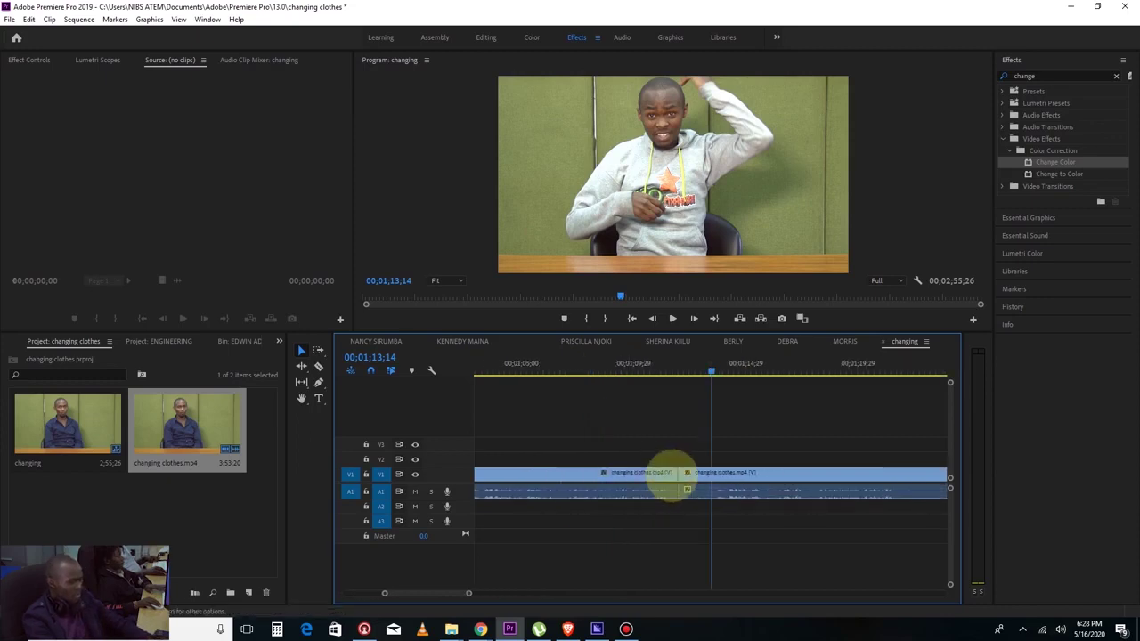
key(equal)
click(613, 371)
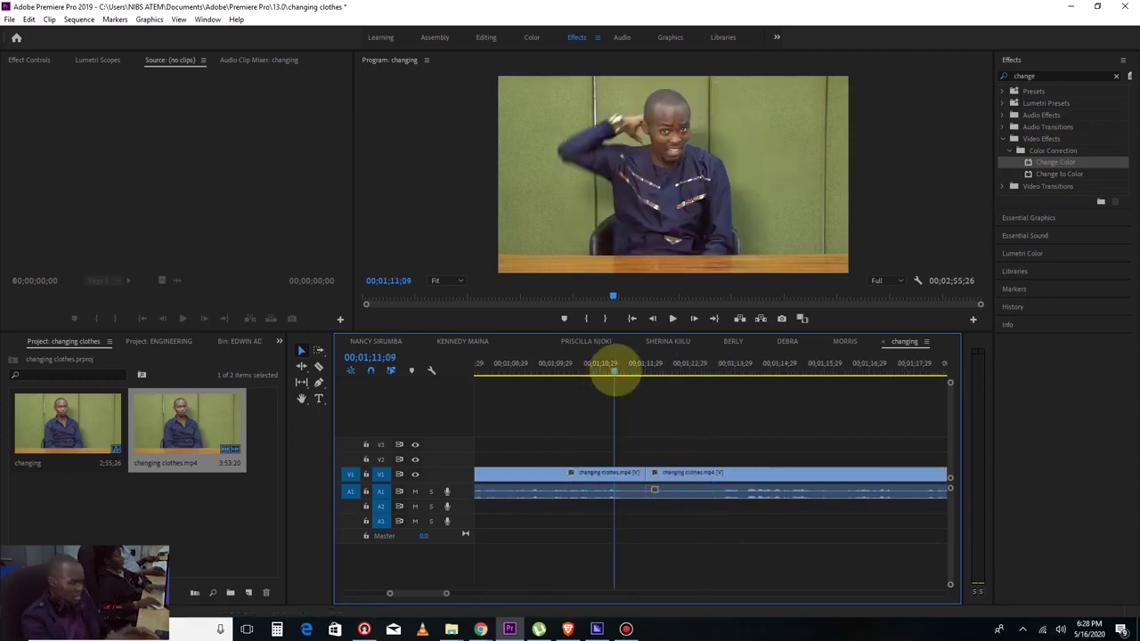
drag(613, 370, 643, 371)
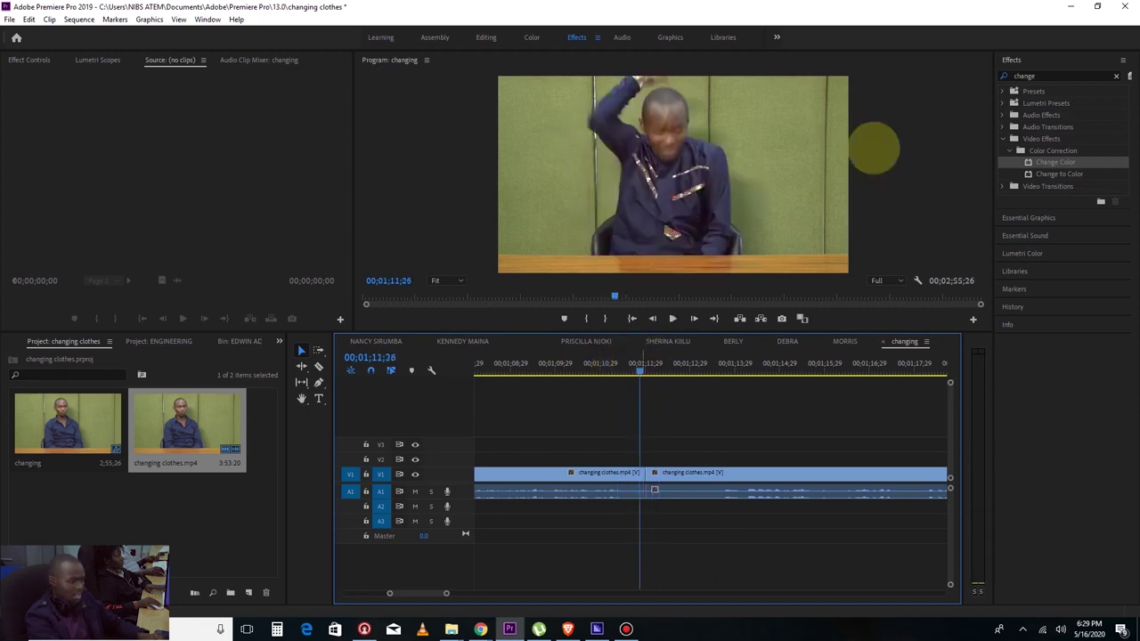
double_click(1049, 76)
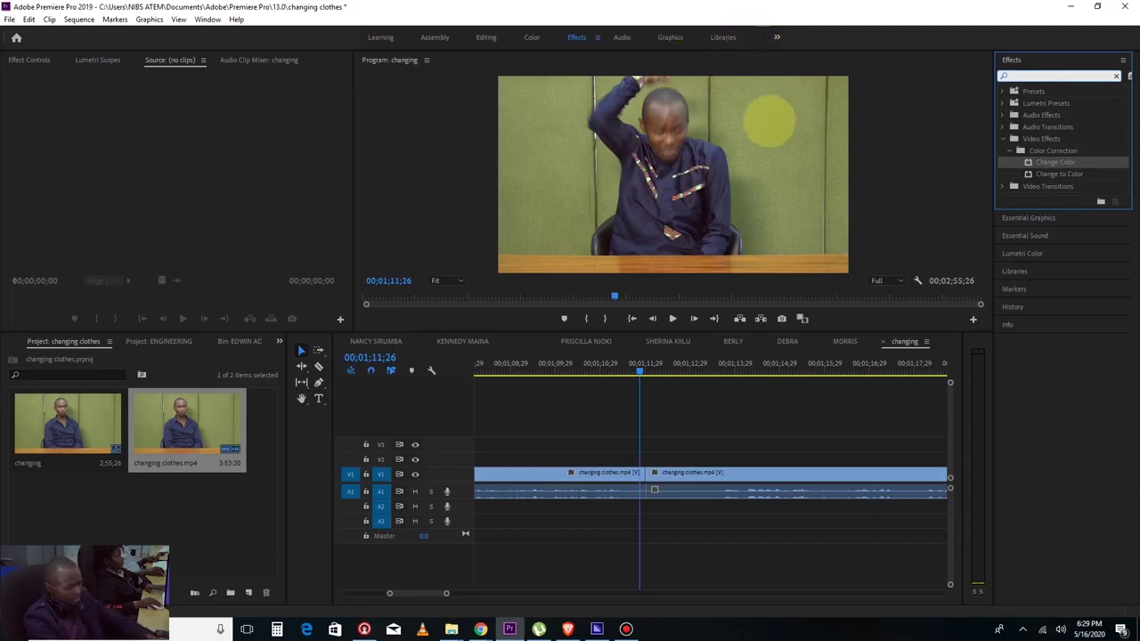
Drag Cross Dissolve from Video Transitions > Dissolve onto the V1 cut and adjust its length
key(BackSpace)
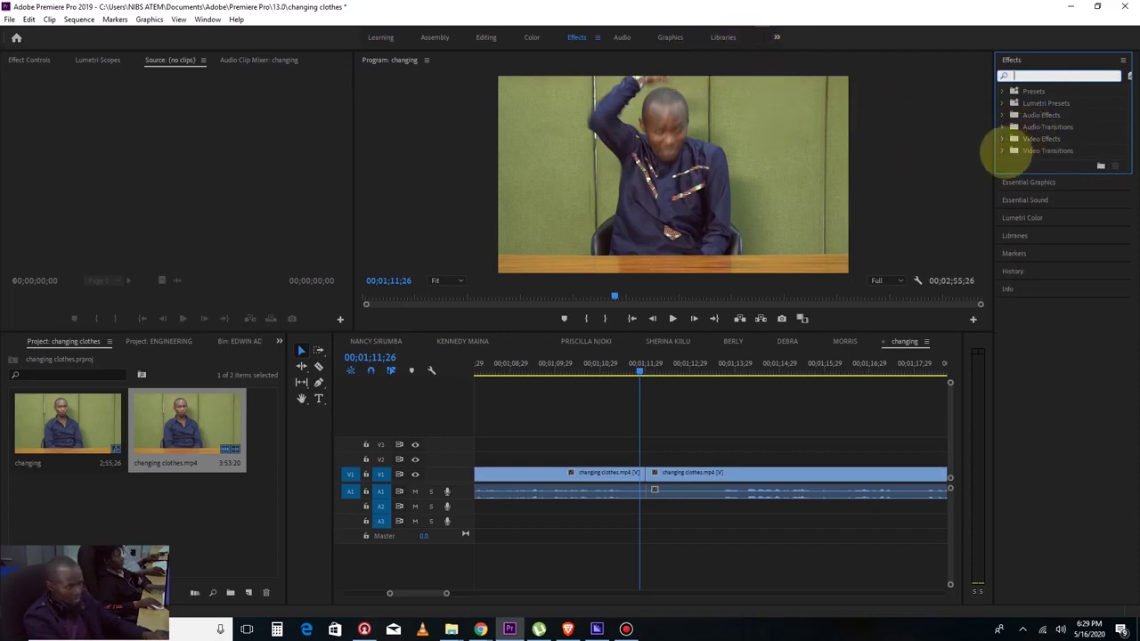
click(1002, 150)
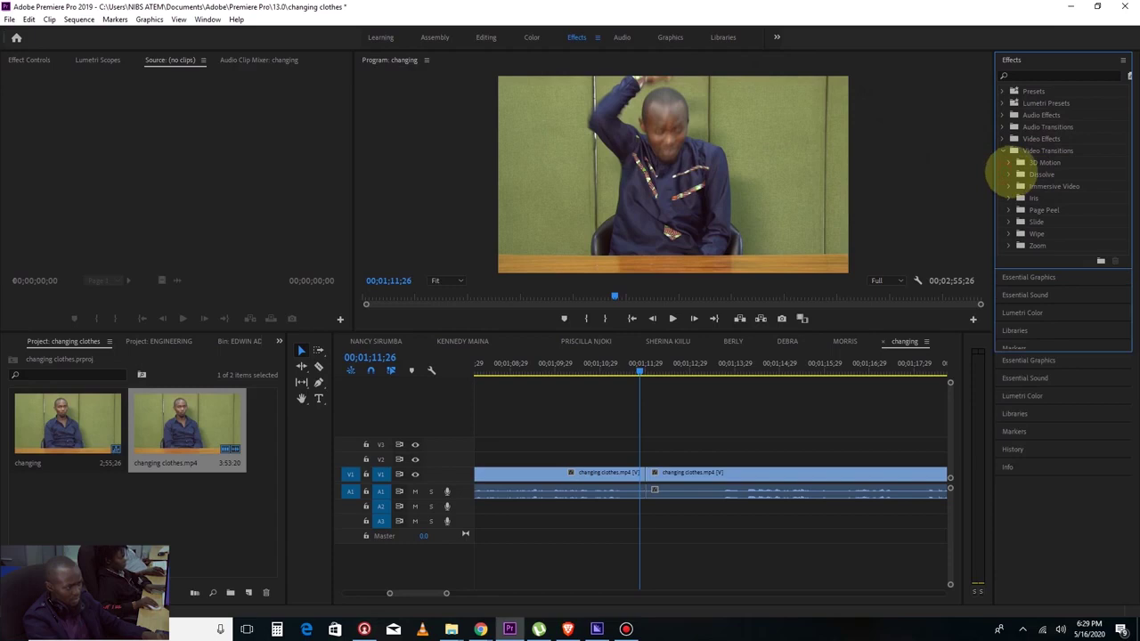
click(1009, 173)
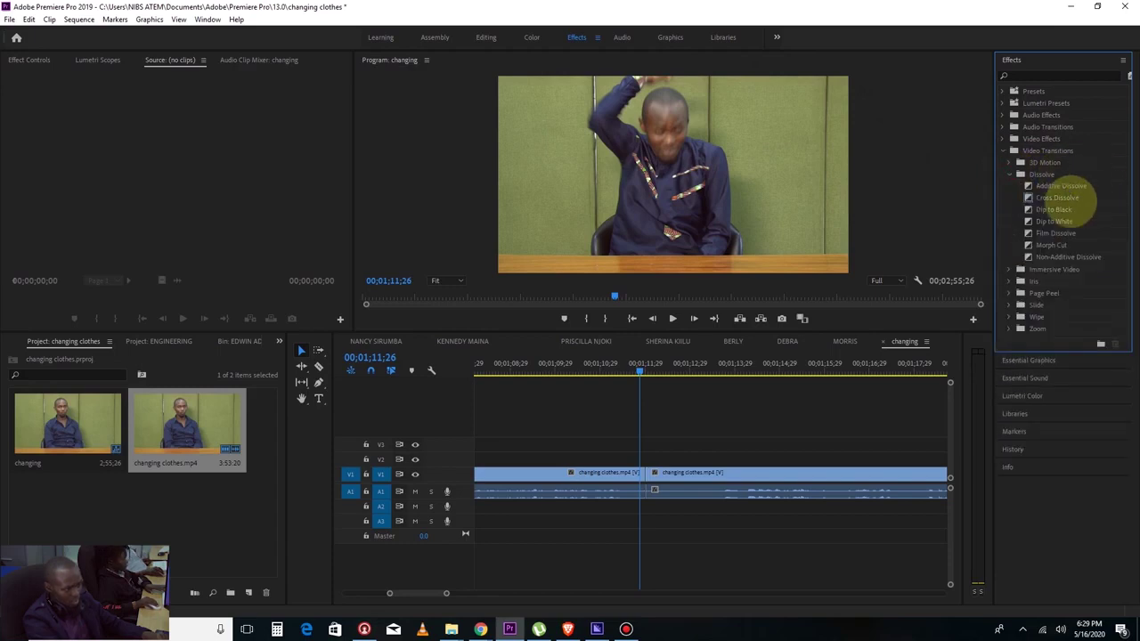
mouse_move(1058, 198)
mouse_down()
mouse_move(625, 454)
mouse_move(638, 481)
mouse_up()
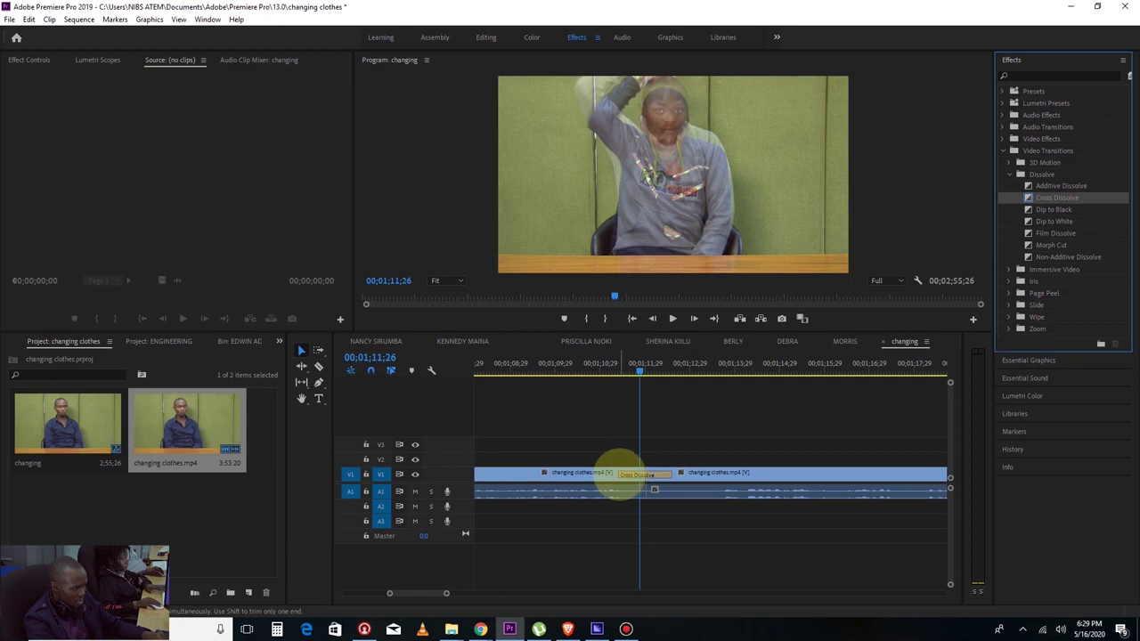
click(623, 474)
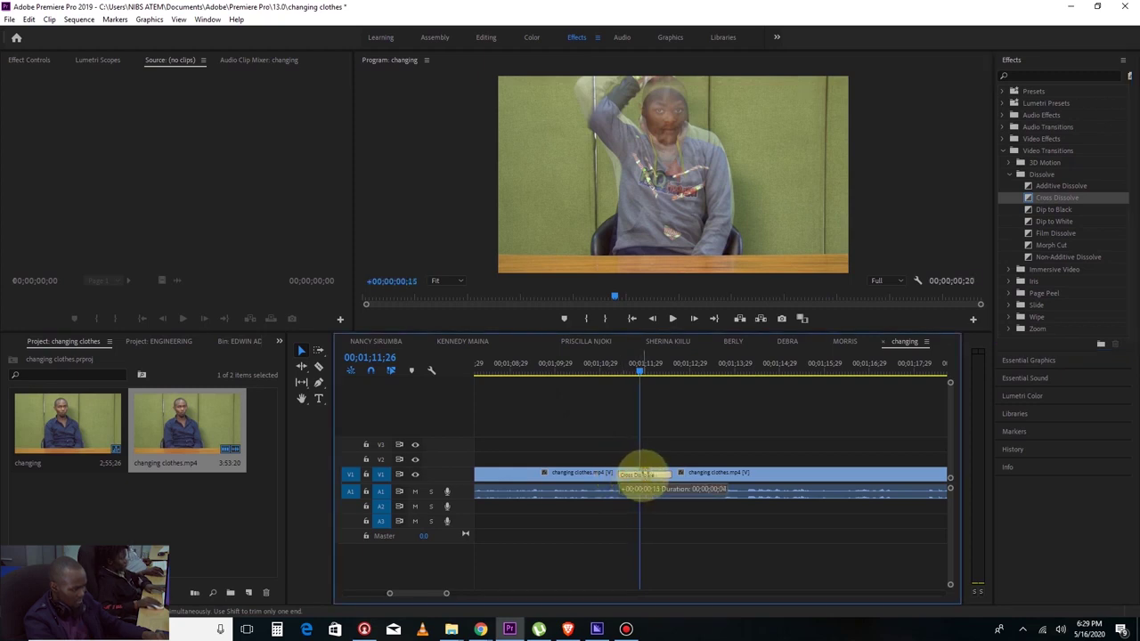
drag(643, 473, 654, 477)
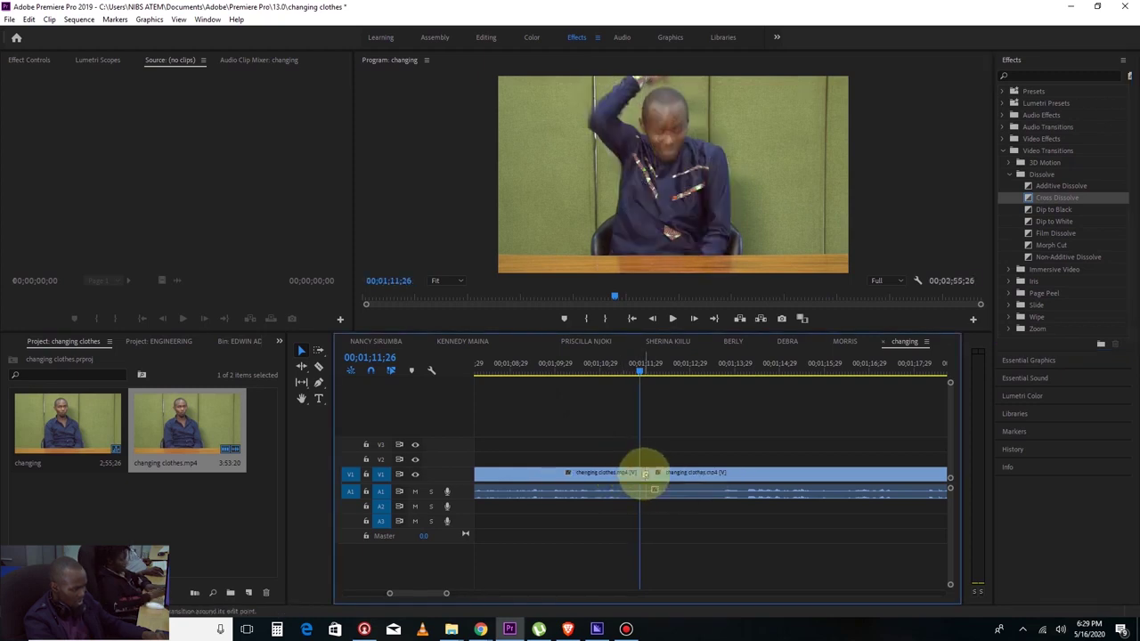
double_click(645, 474)
text(00;00;00;02)
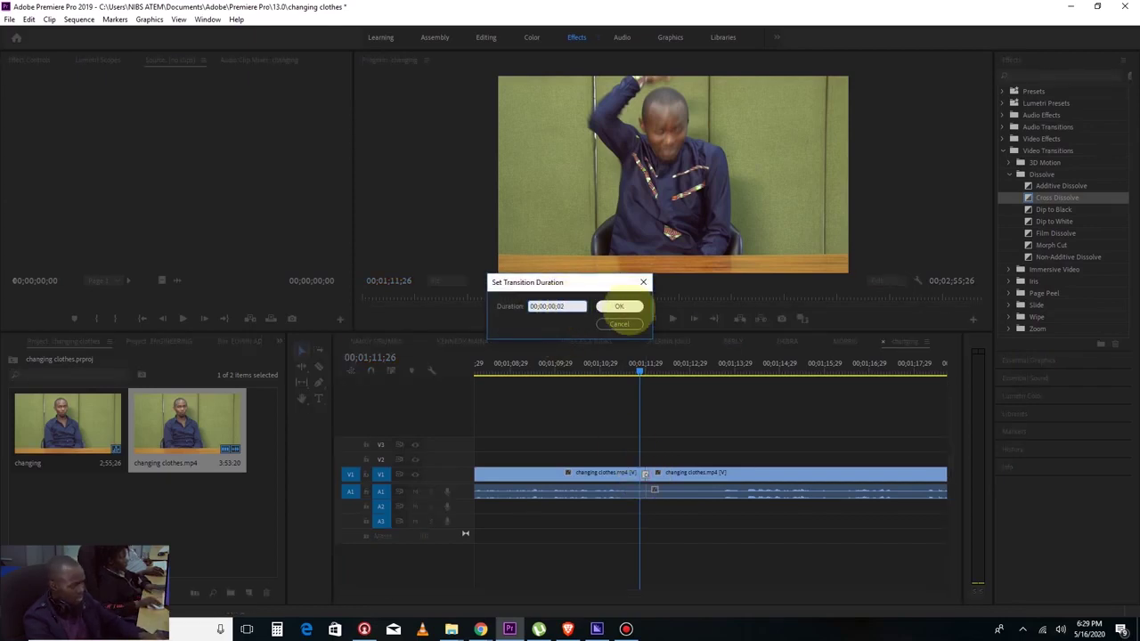
Confirm the dissolve's duration, review it in playback, then set it to three frames
click(619, 306)
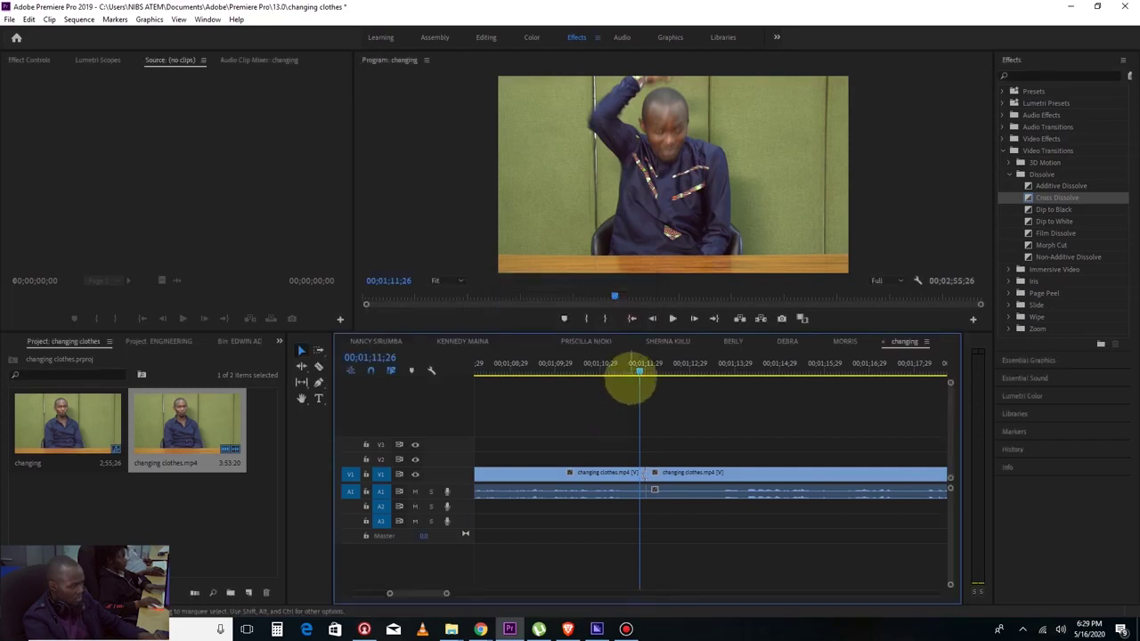
click(630, 368)
key(space)
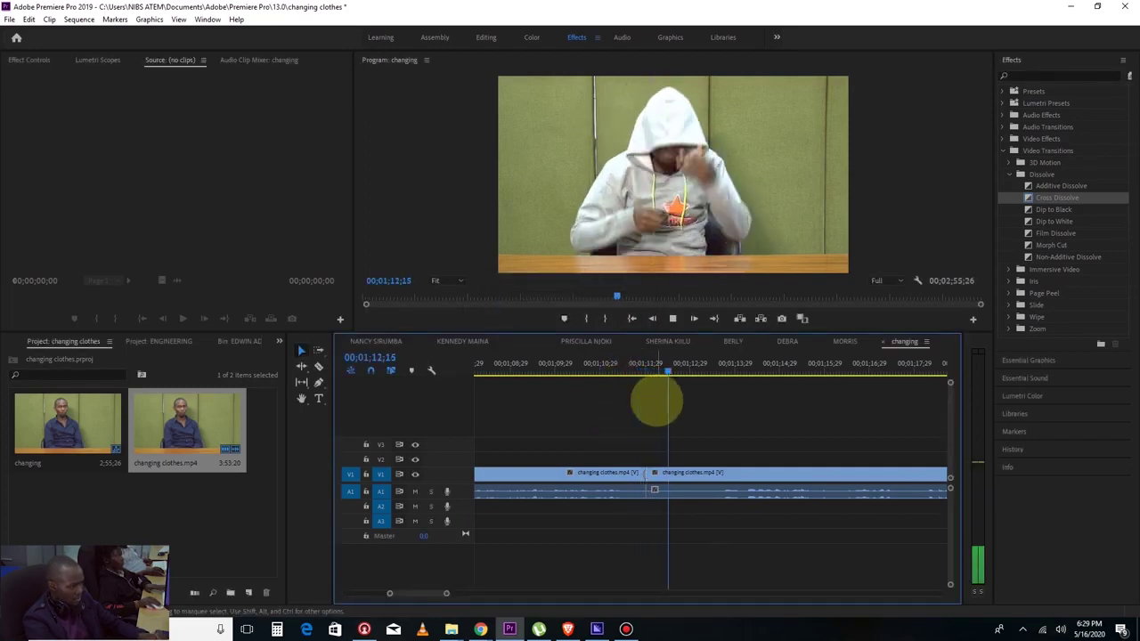
click(643, 372)
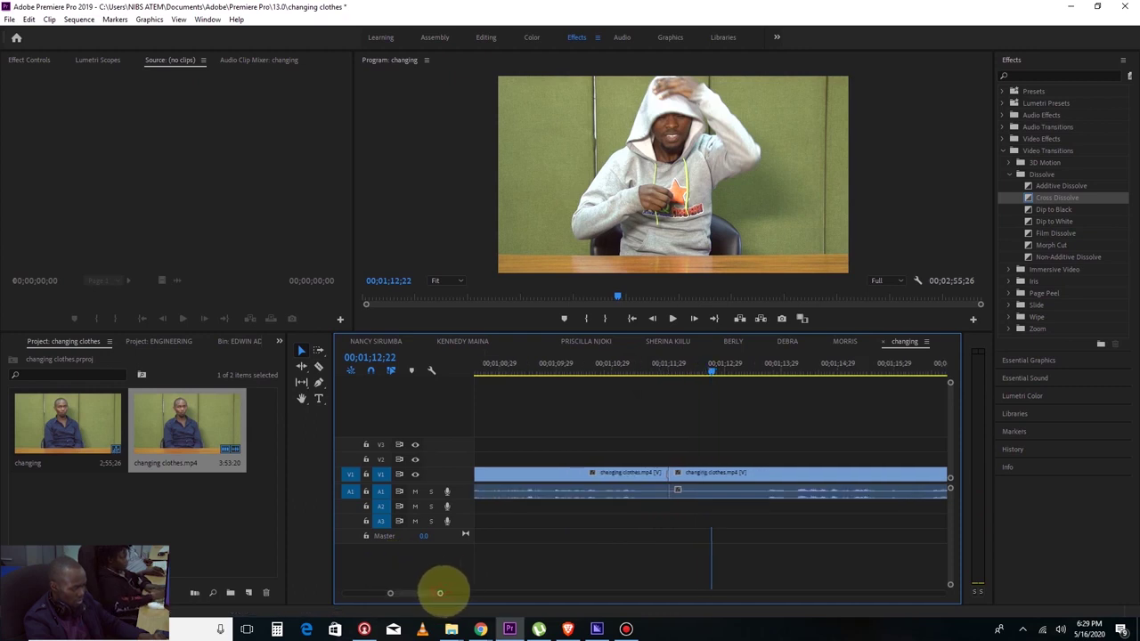
drag(446, 593, 414, 594)
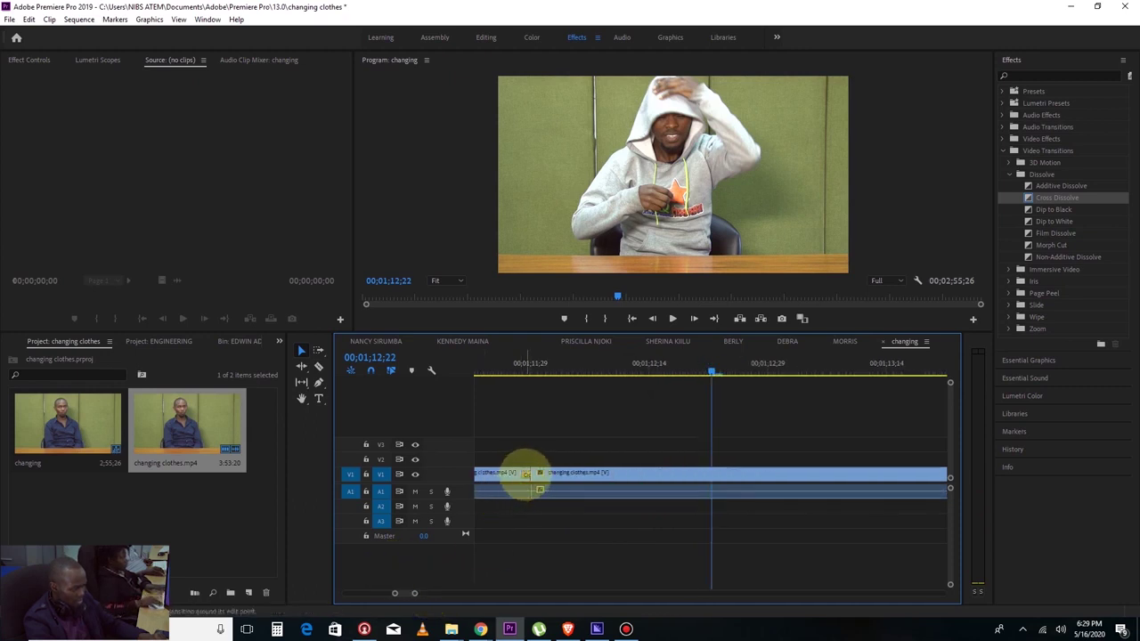
double_click(526, 474)
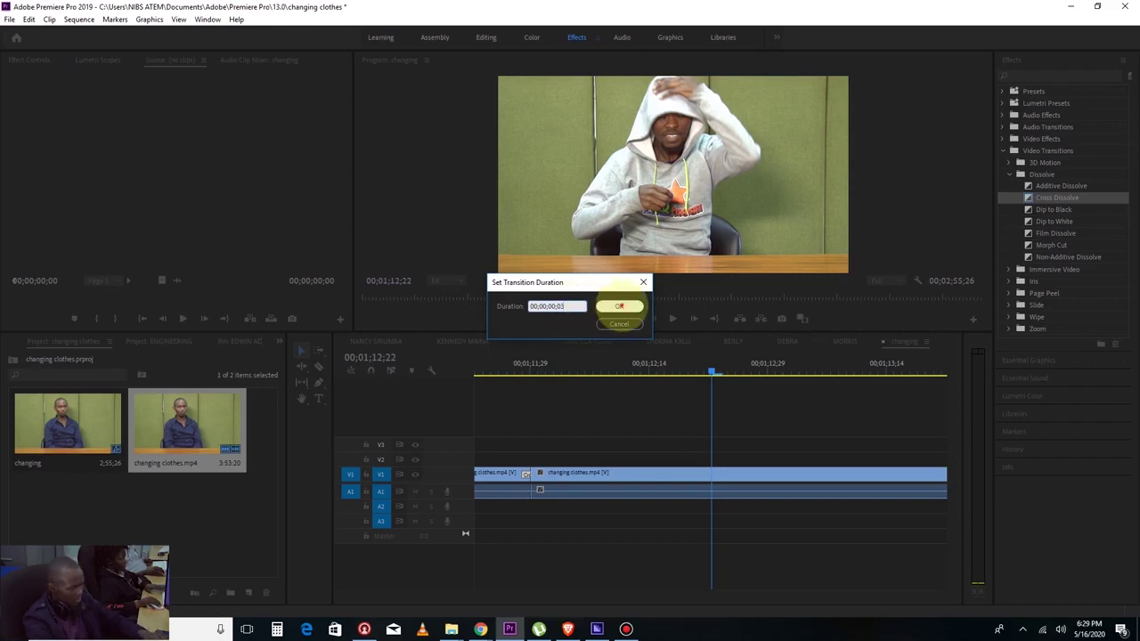
click(619, 306)
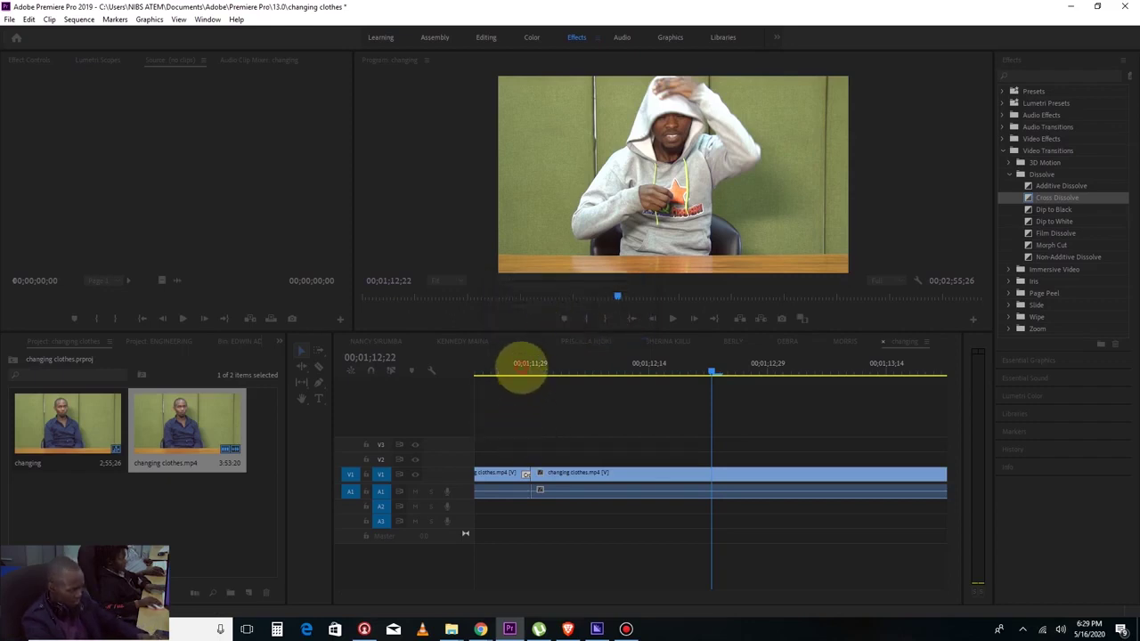
Replace the cut's transition with a fresh Cross Dissolve lasting four frames
click(523, 366)
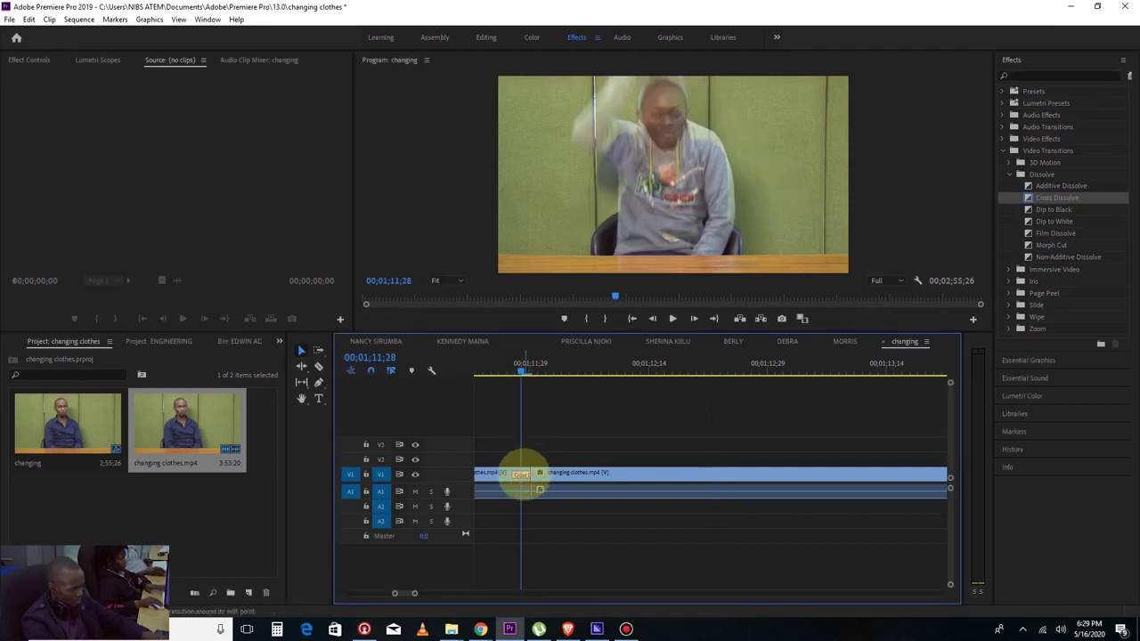
key(Delete)
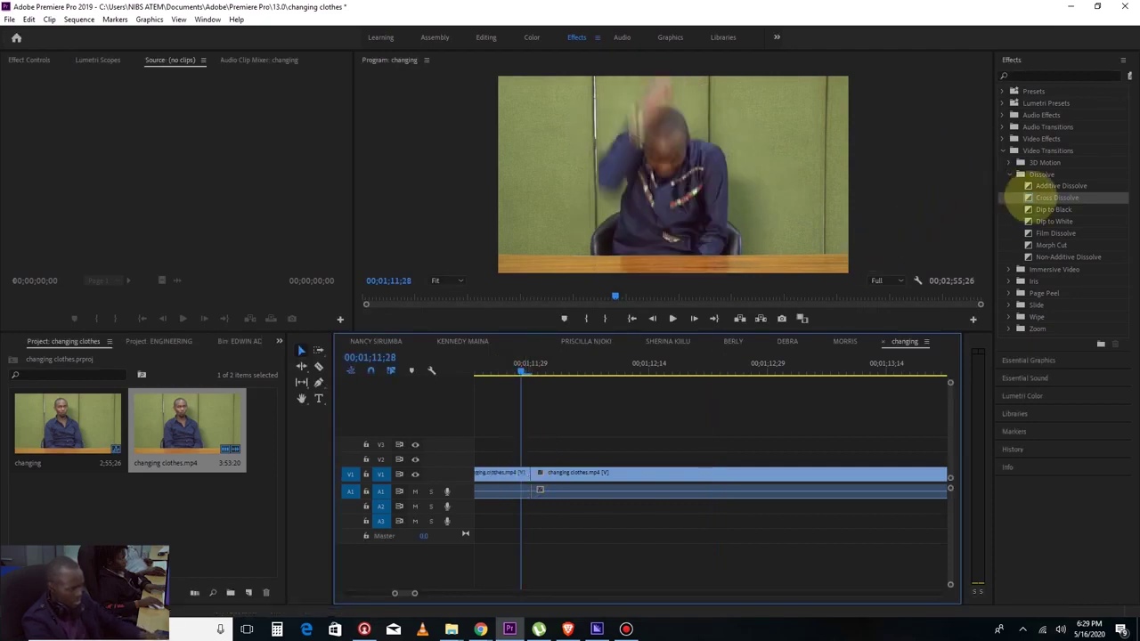
mouse_move(1018, 198)
mouse_down()
mouse_move(537, 479)
mouse_move(566, 472)
mouse_up()
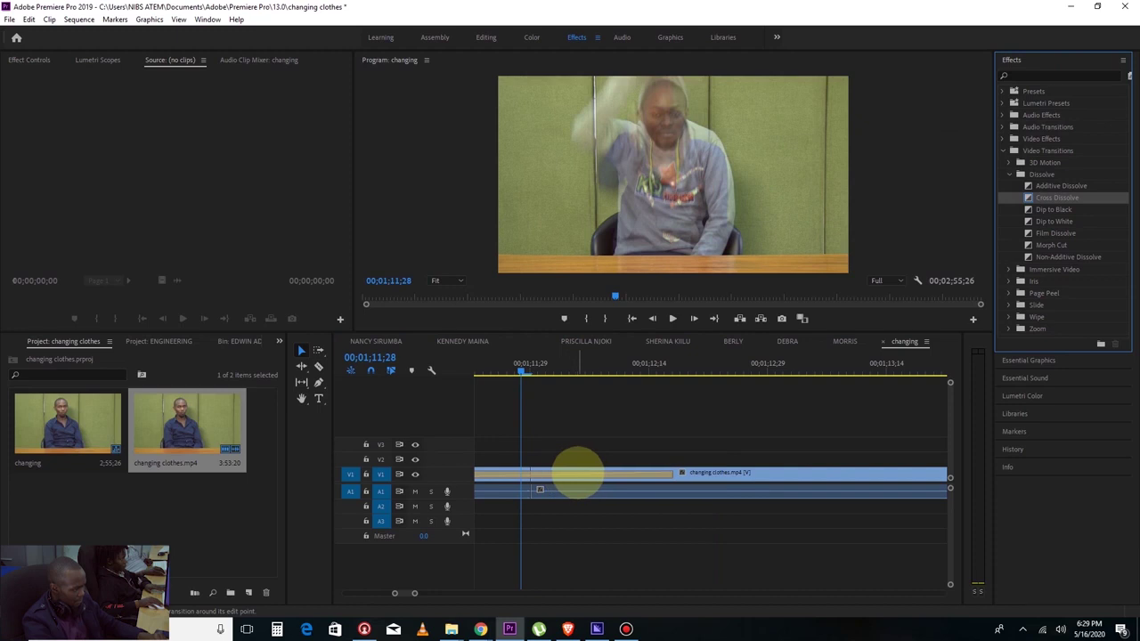
double_click(579, 472)
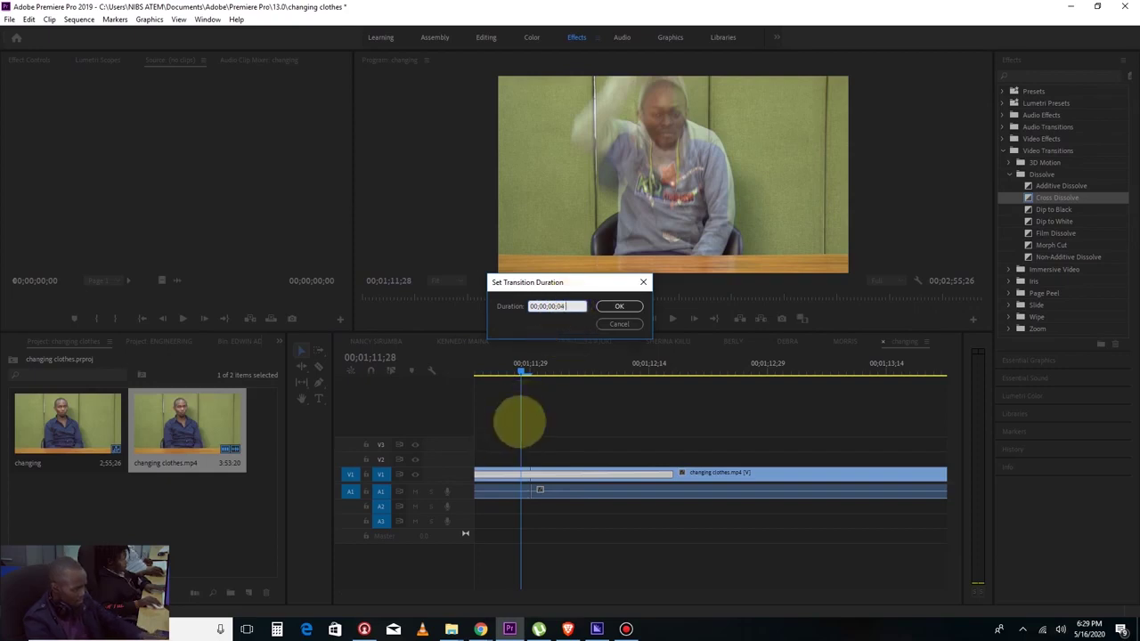
click(614, 307)
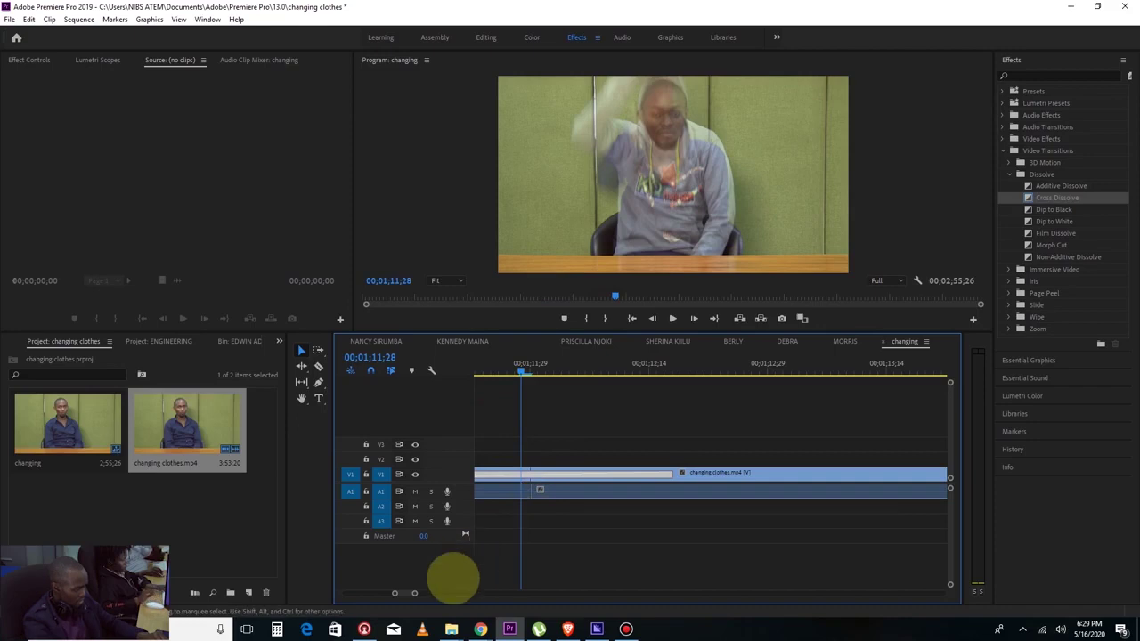
drag(414, 593, 445, 593)
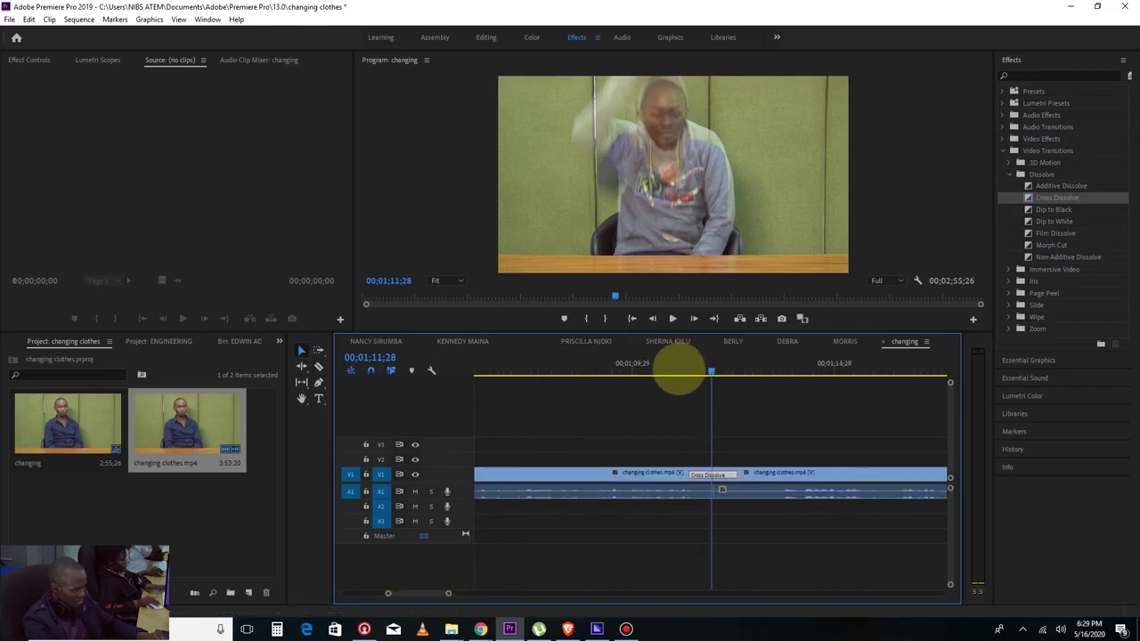
click(677, 371)
key(space)
key(space)
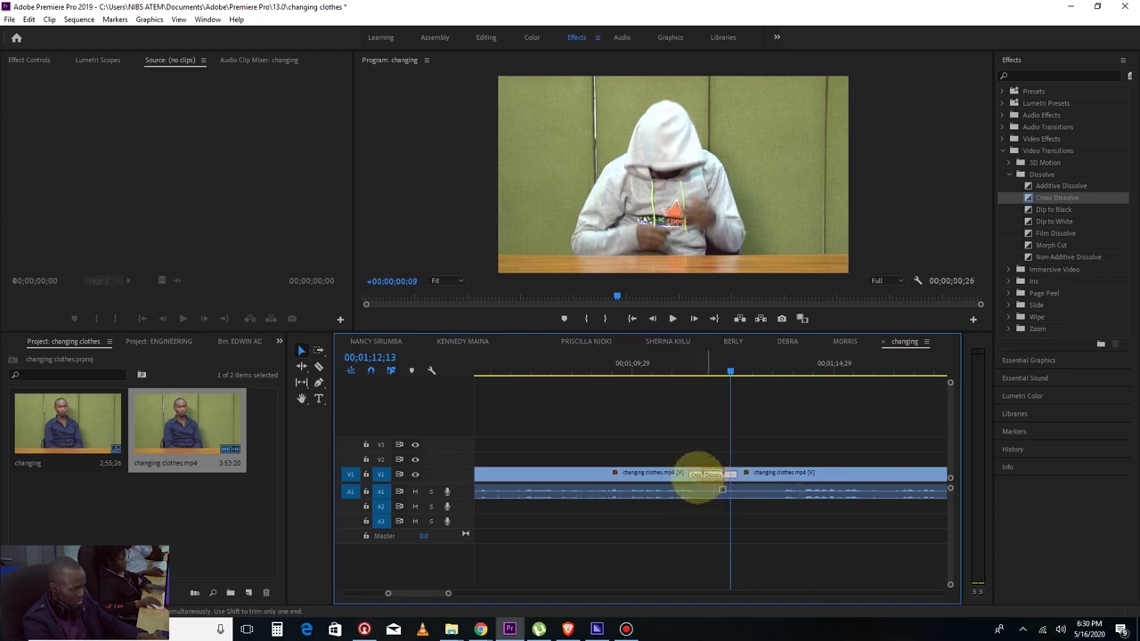
click(688, 365)
key(space)
key(space)
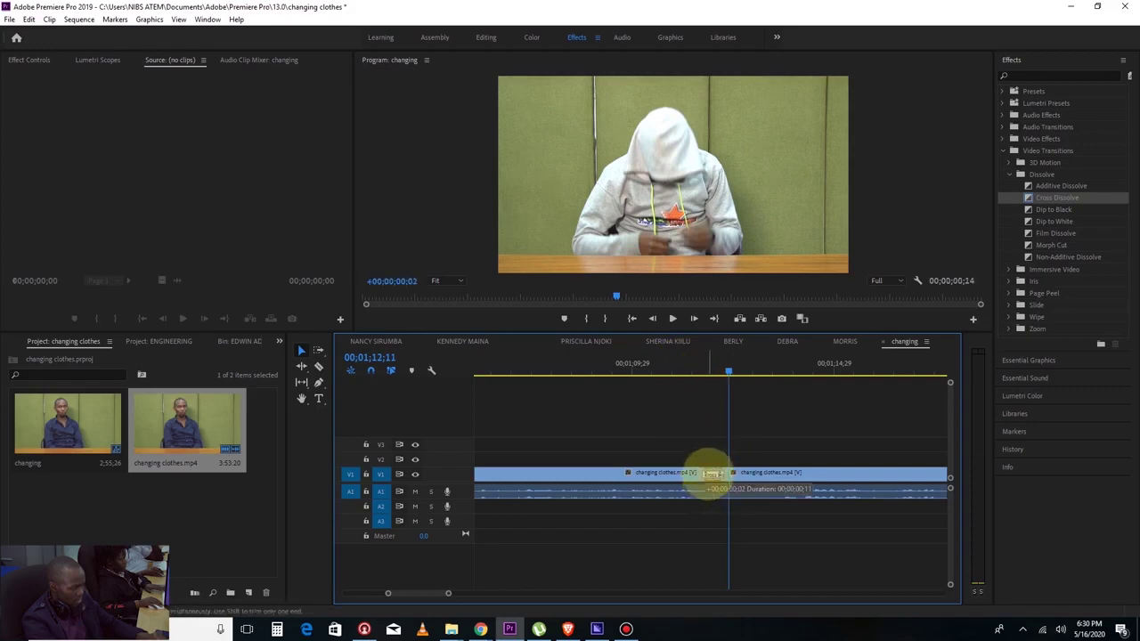
click(687, 363)
key(space)
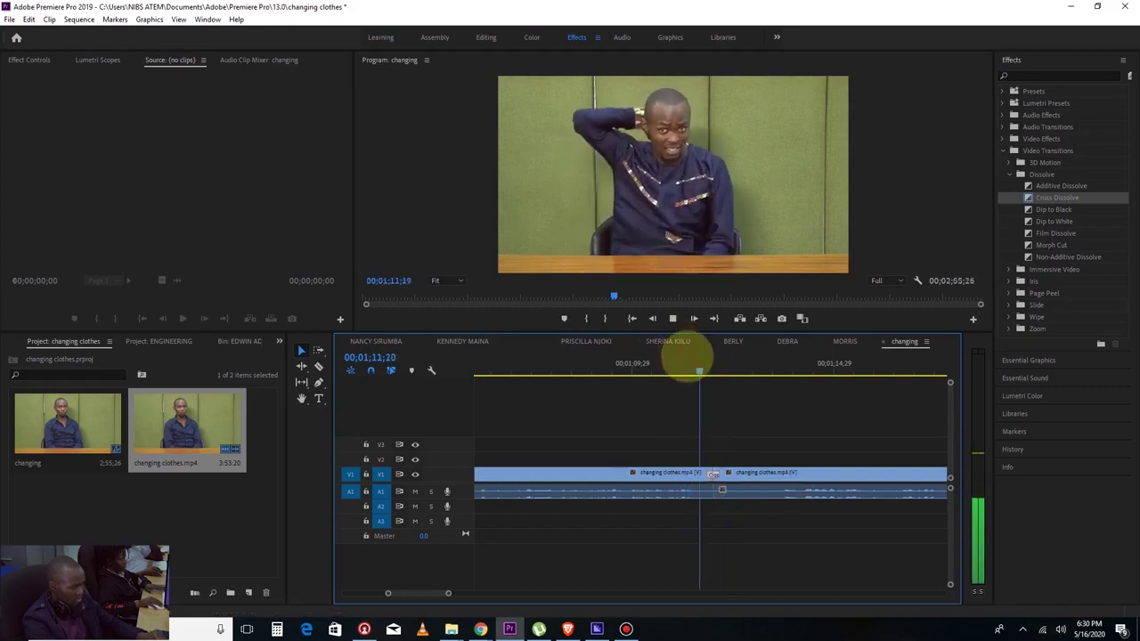
click(691, 365)
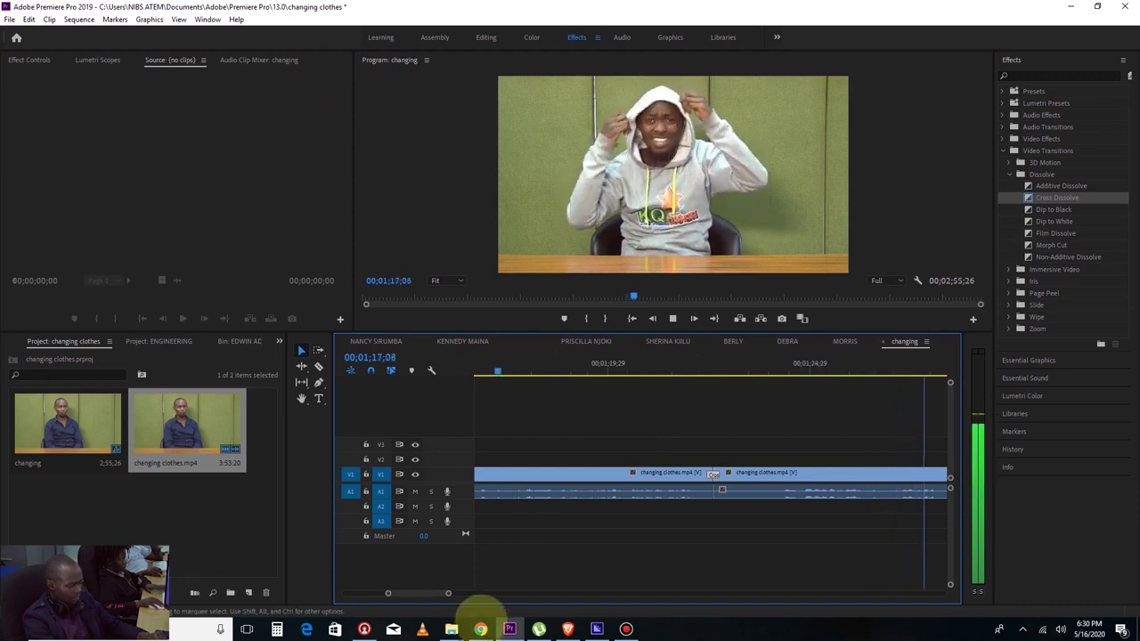
Scrub and play the footage around 01;22 to find where the hoodie comes off
drag(448, 594, 465, 593)
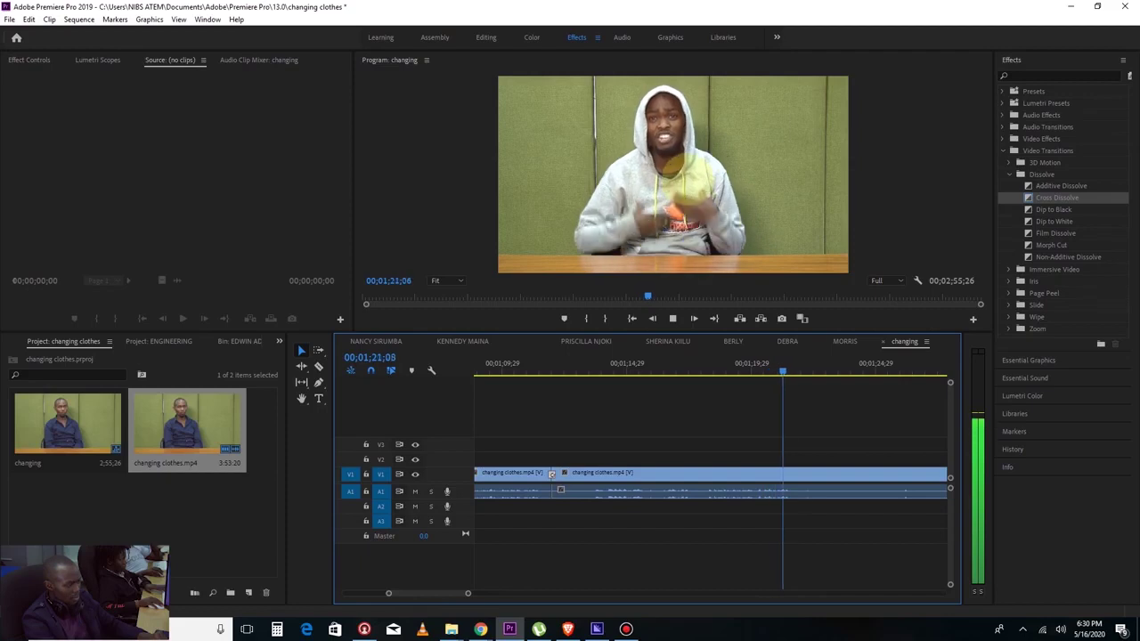
key(space)
key(space)
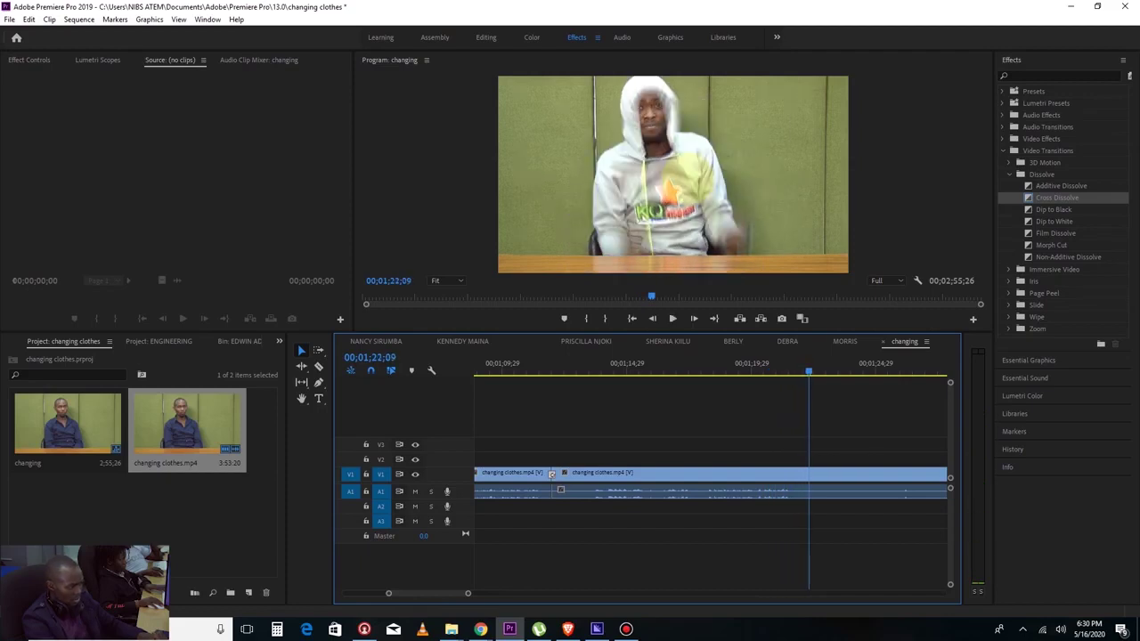
drag(809, 372, 812, 372)
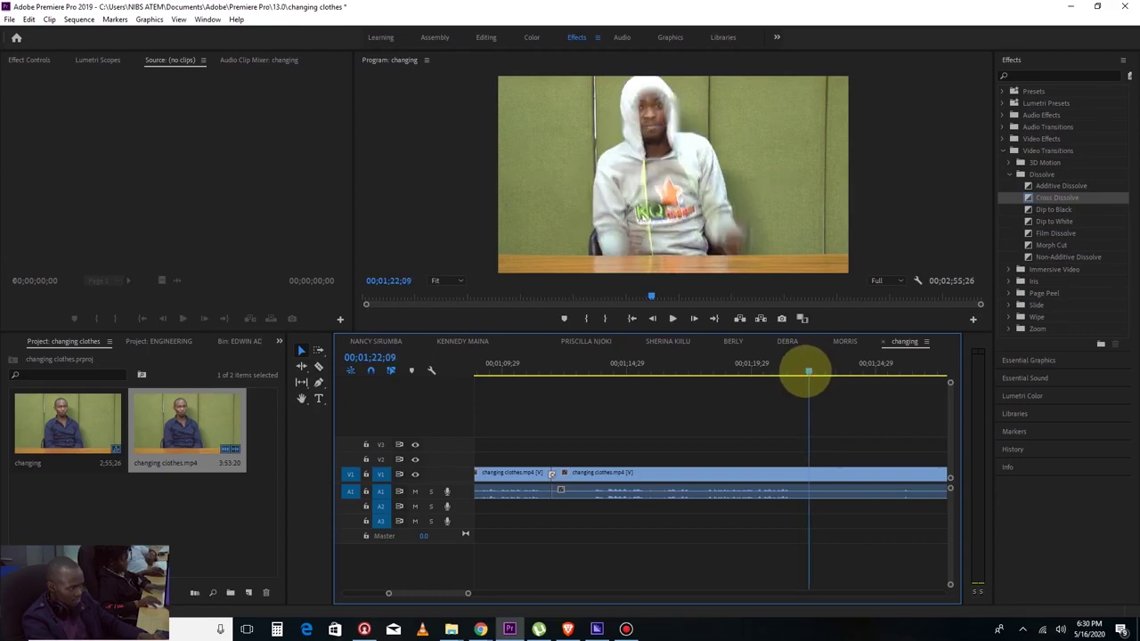
drag(809, 372, 807, 372)
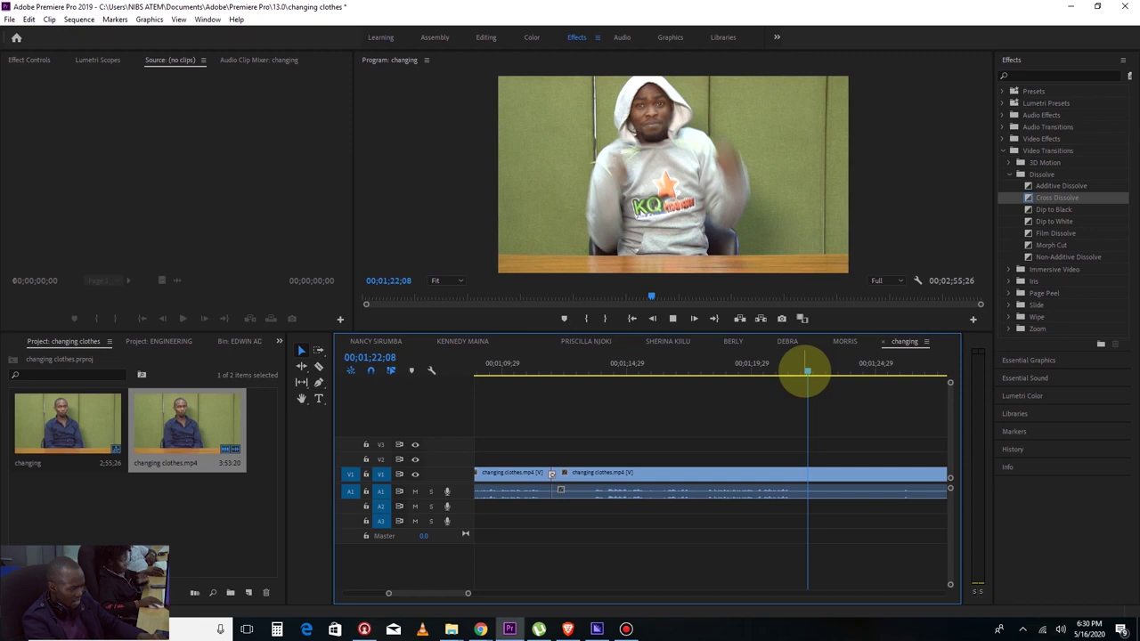
drag(807, 372, 798, 372)
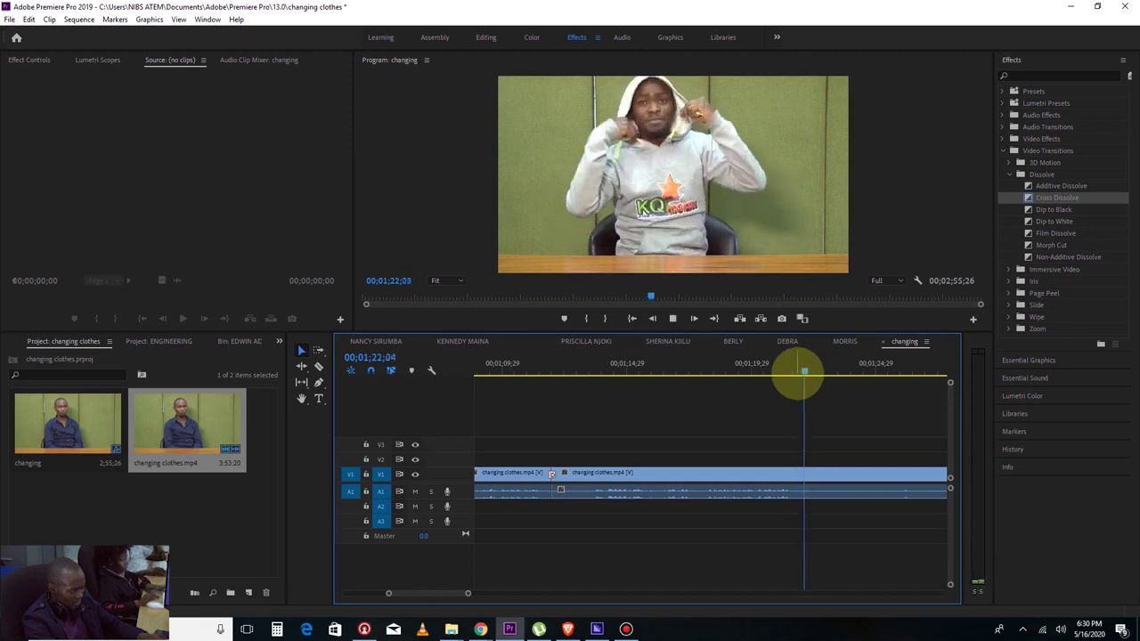
key(space)
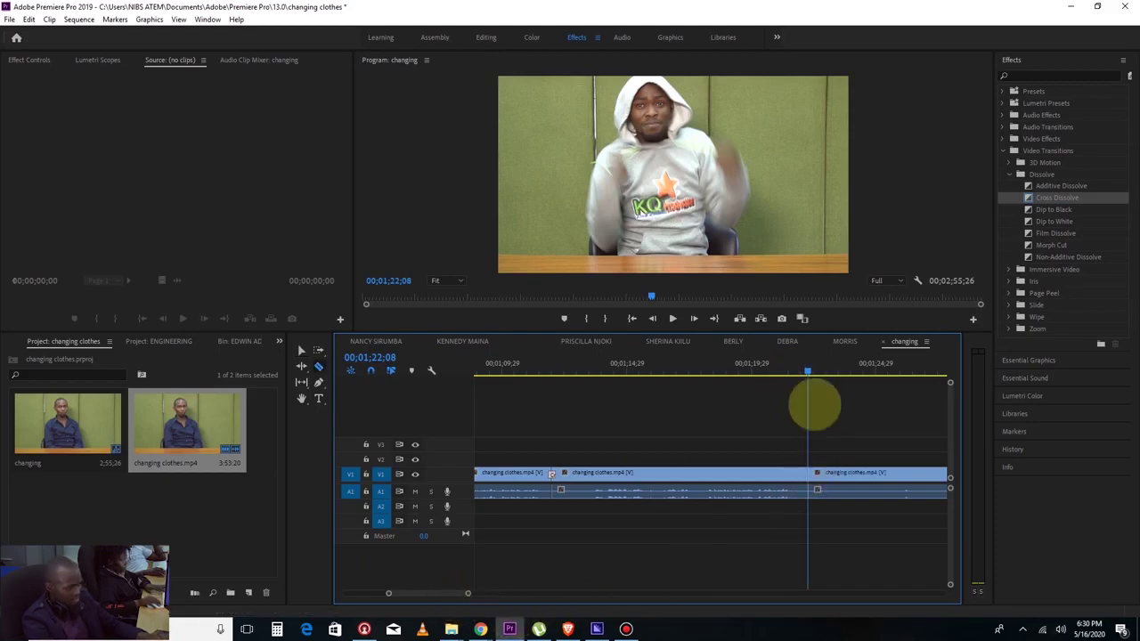
key(space)
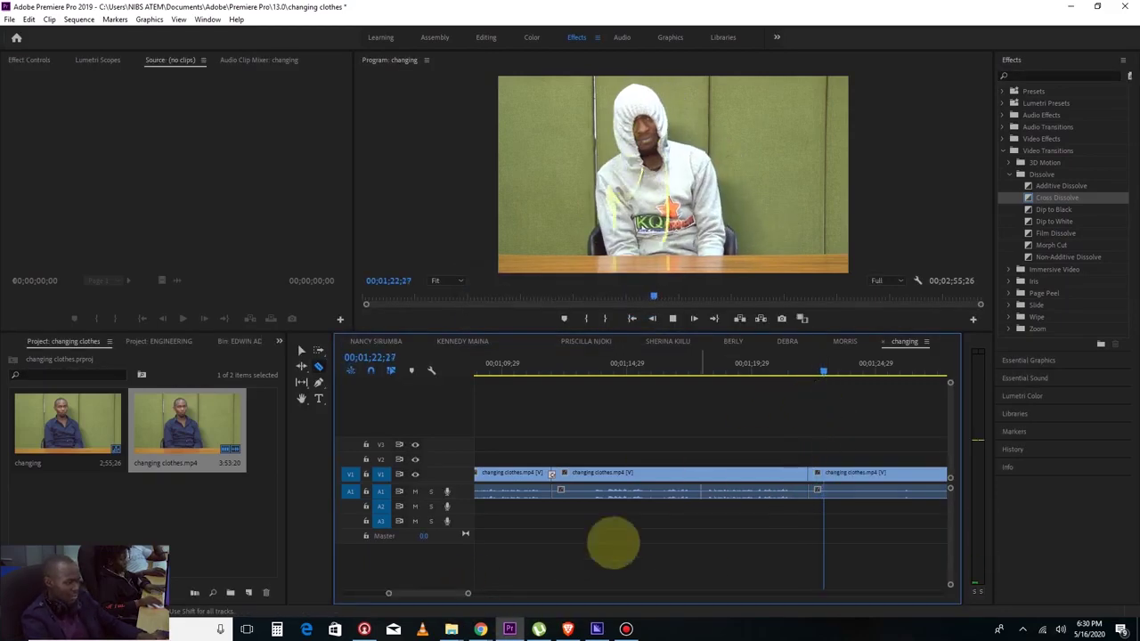
drag(468, 593, 487, 594)
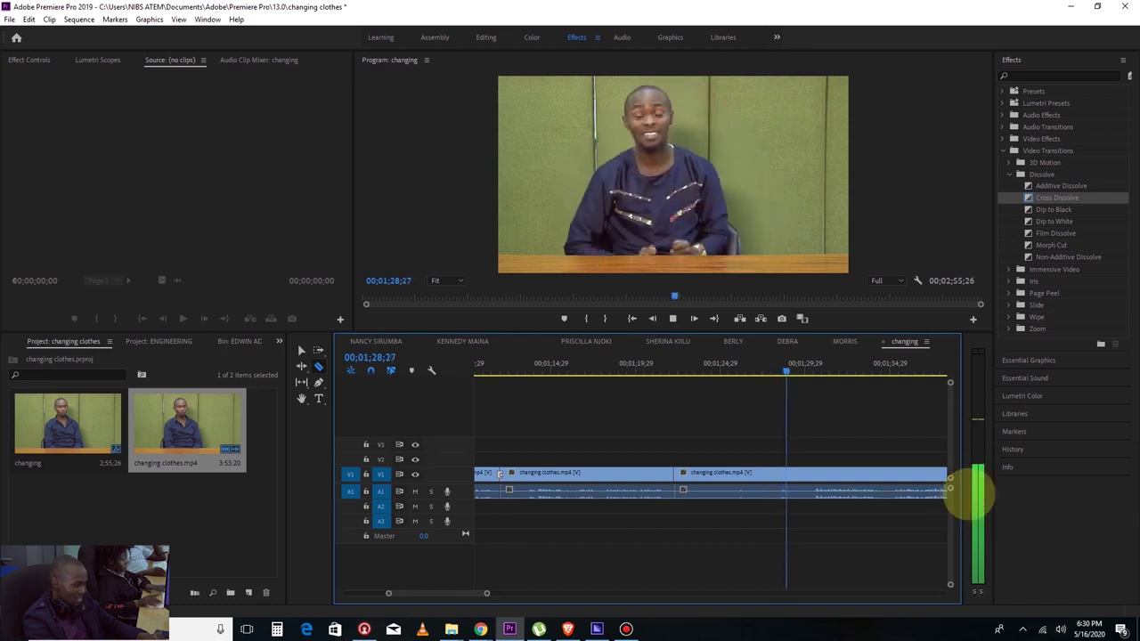
key(space)
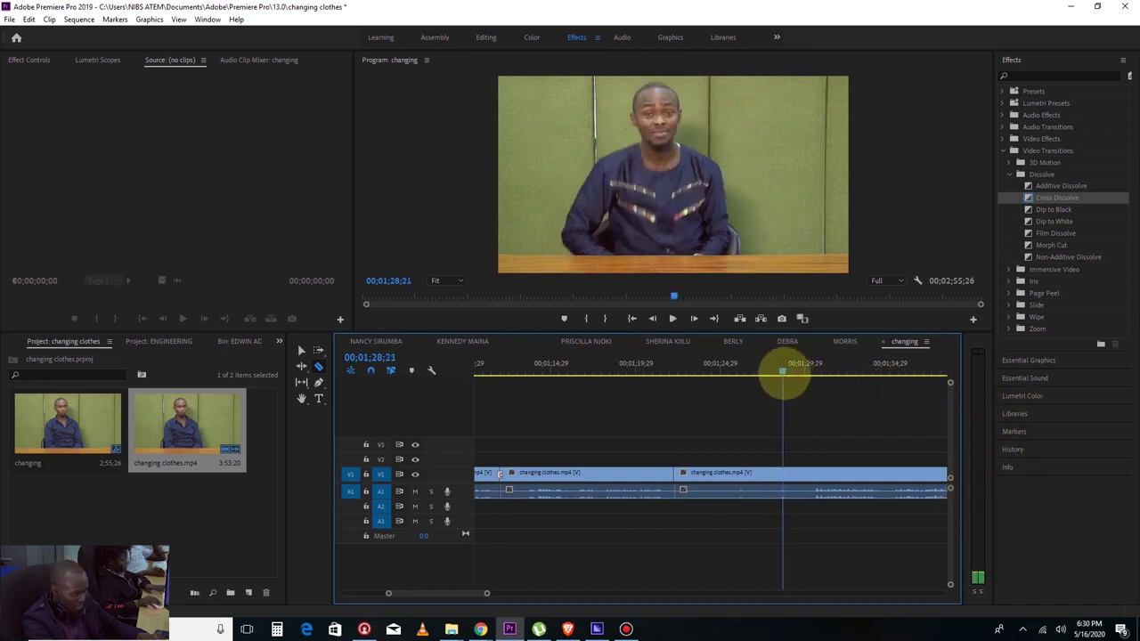
Split the clip at 01;28;17, ripple-delete the gap, and play back the new cut
drag(790, 370, 778, 374)
key(space)
click(780, 374)
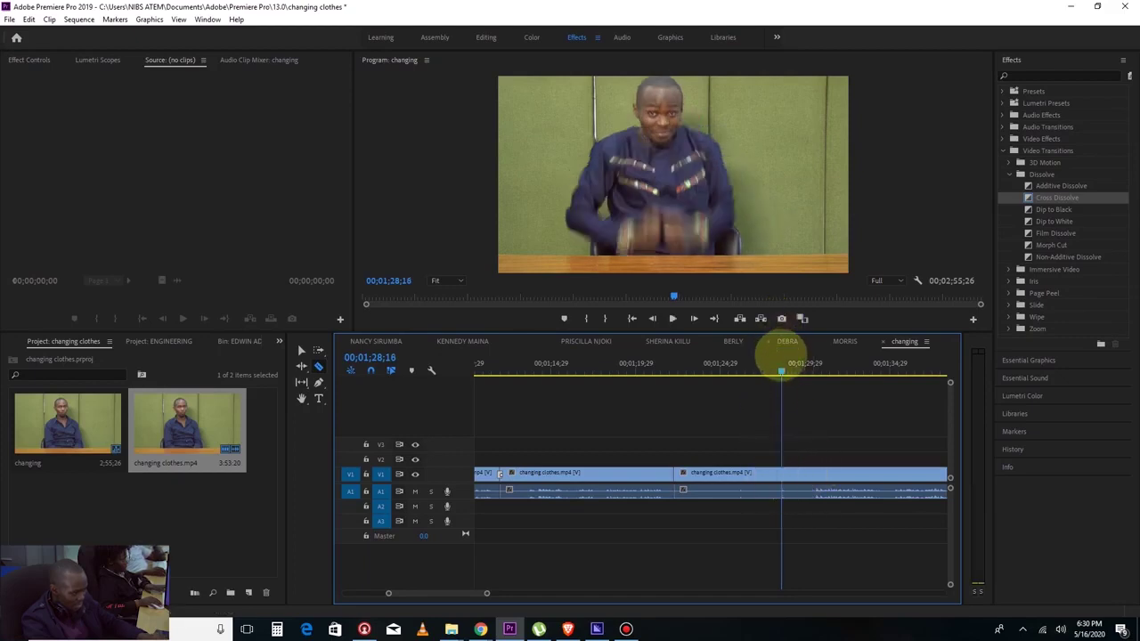
click(781, 368)
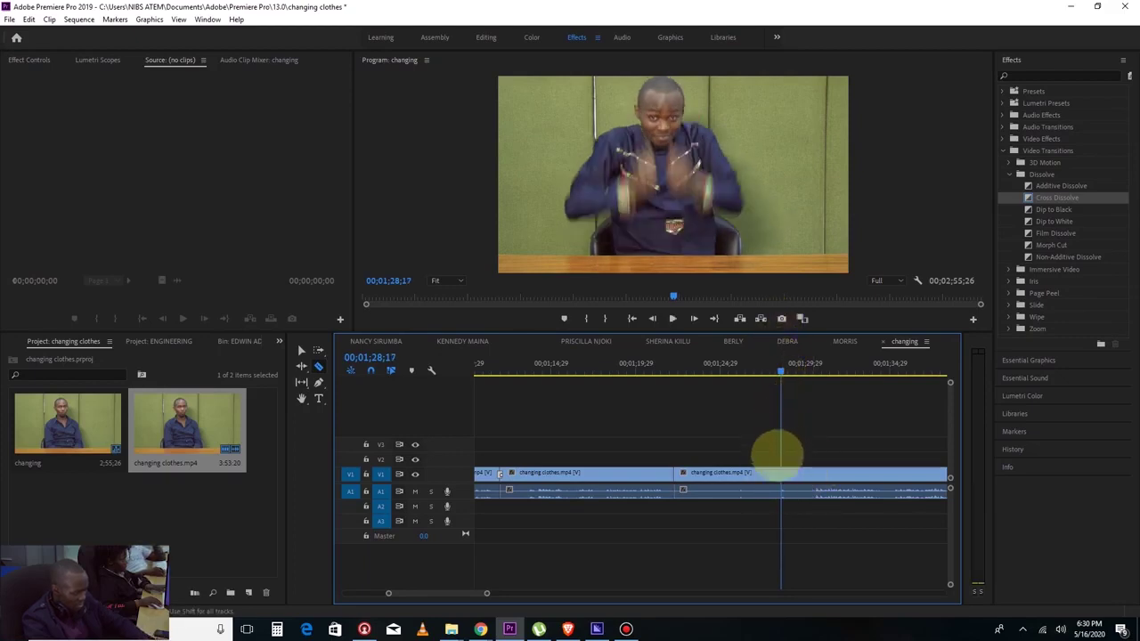
click(781, 478)
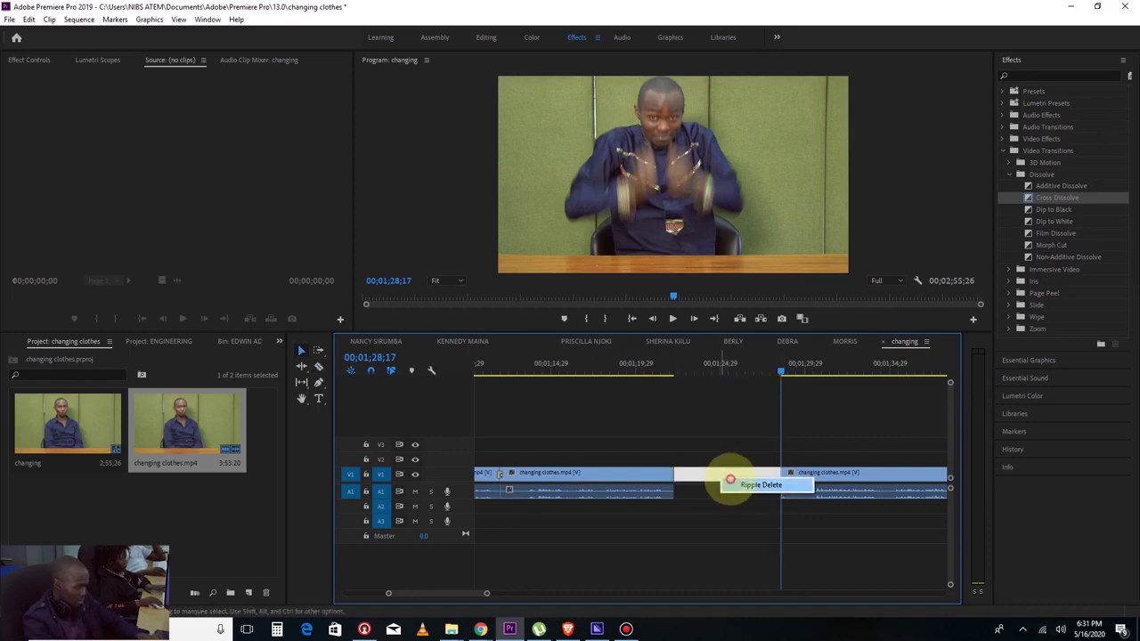
click(742, 485)
key(space)
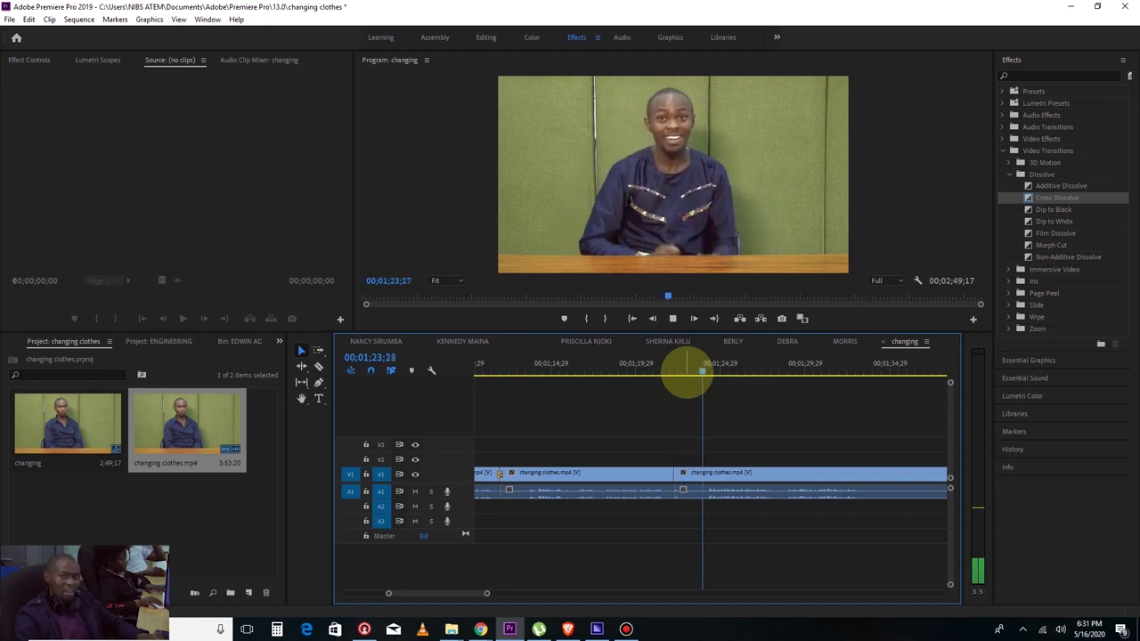
key(space)
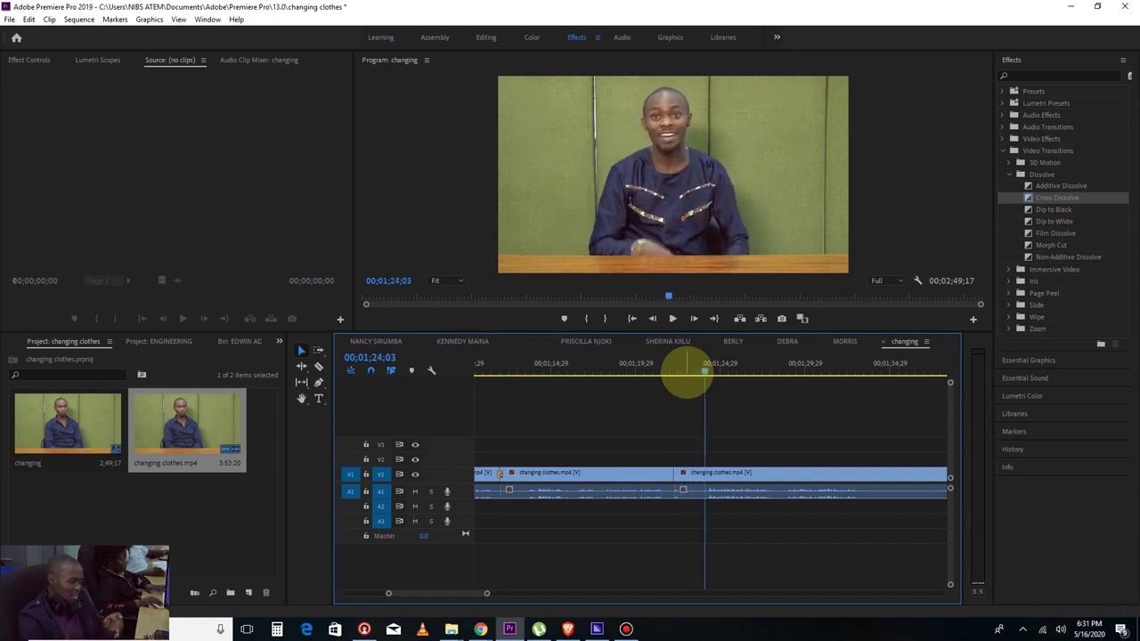
Scrub the later footage back to 02;29;29 and play until the jacket is on
drag(454, 592, 506, 590)
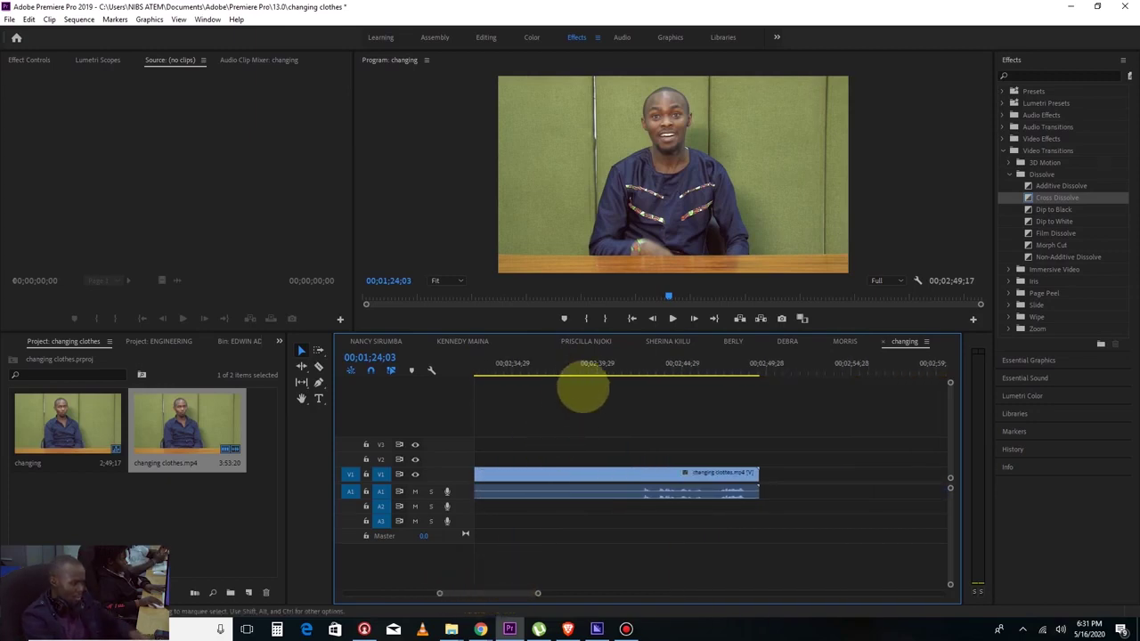
click(587, 365)
drag(540, 370, 579, 372)
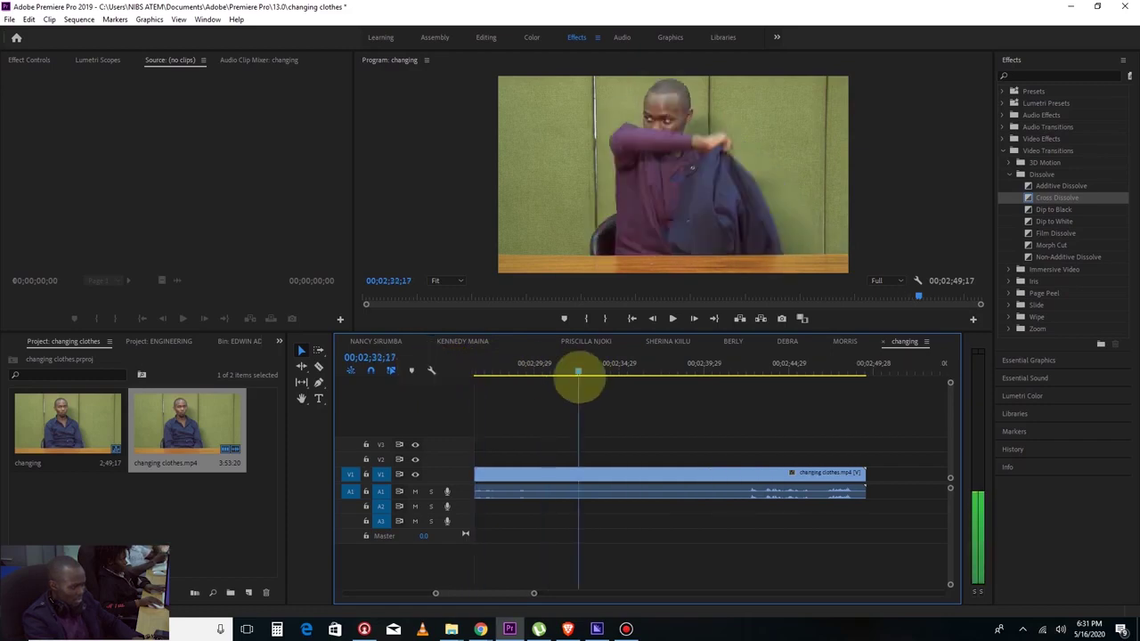
drag(579, 373, 499, 374)
key(space)
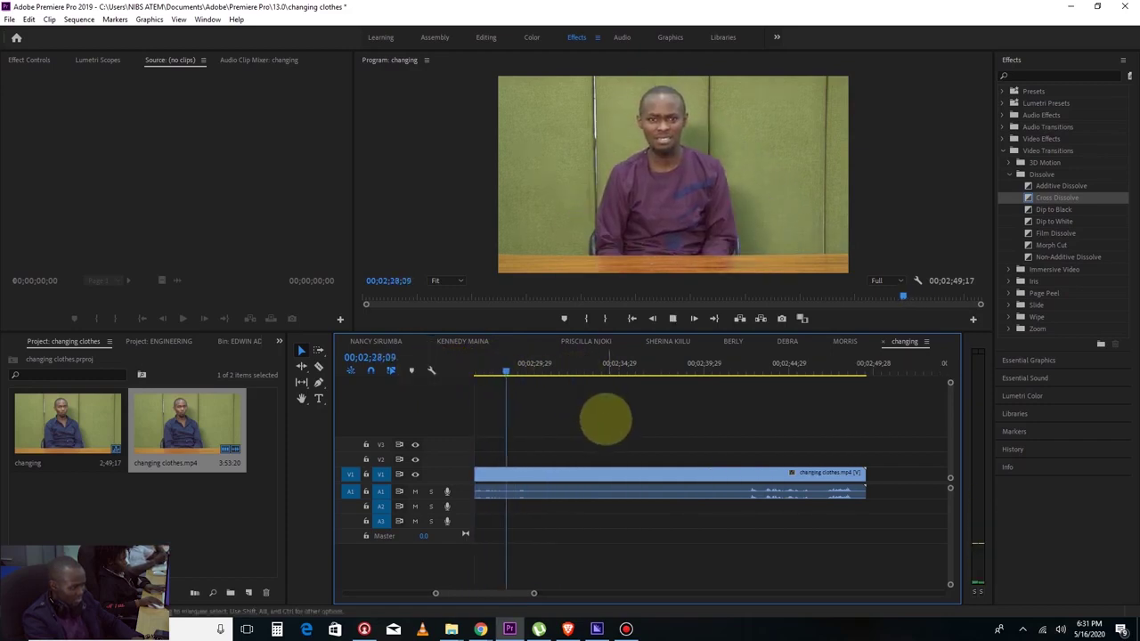
key(space)
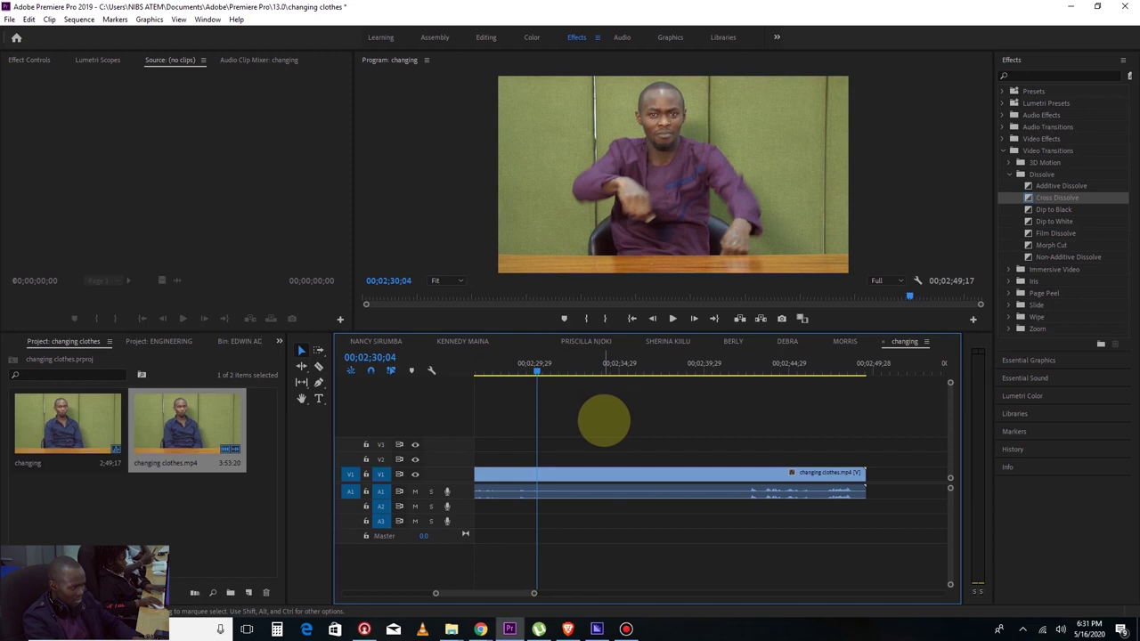
drag(537, 369, 509, 370)
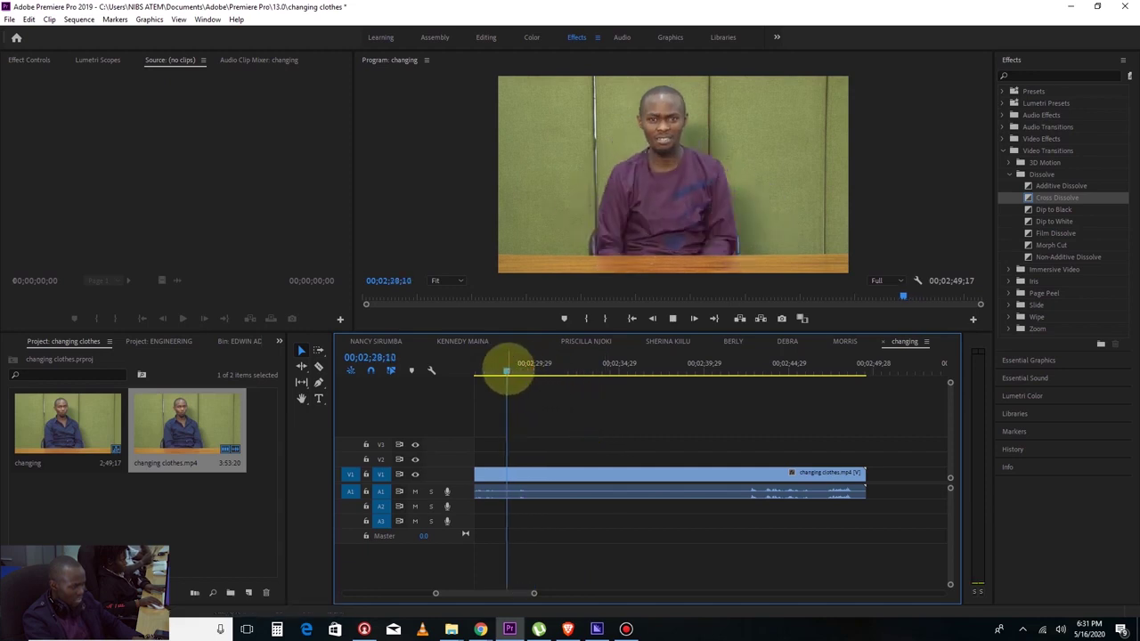
key(space)
key(space)
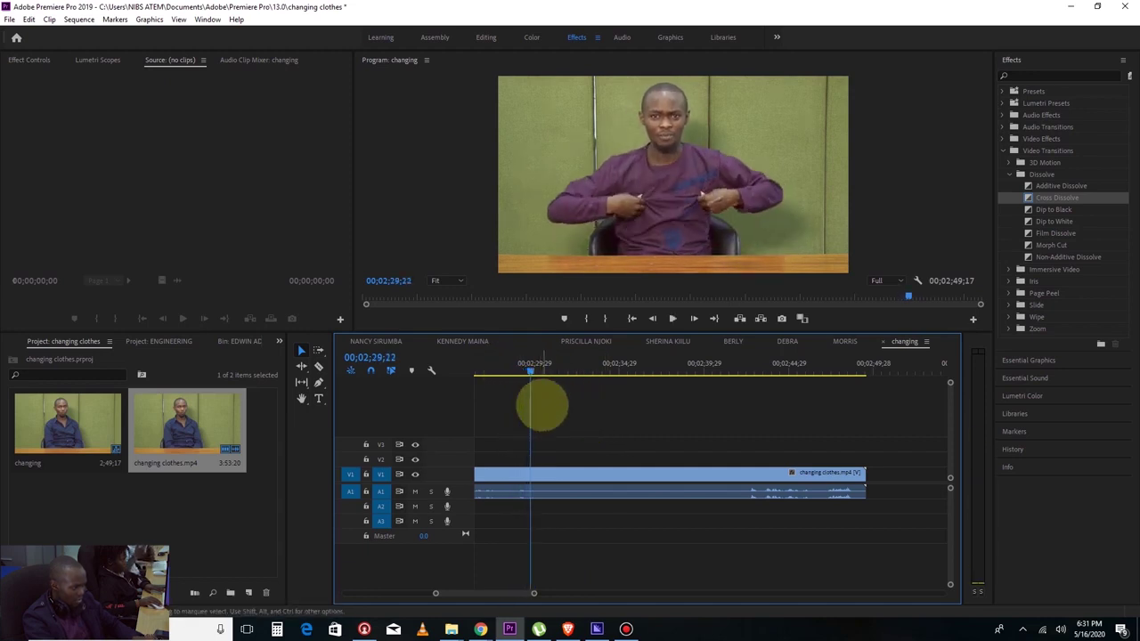
key(space)
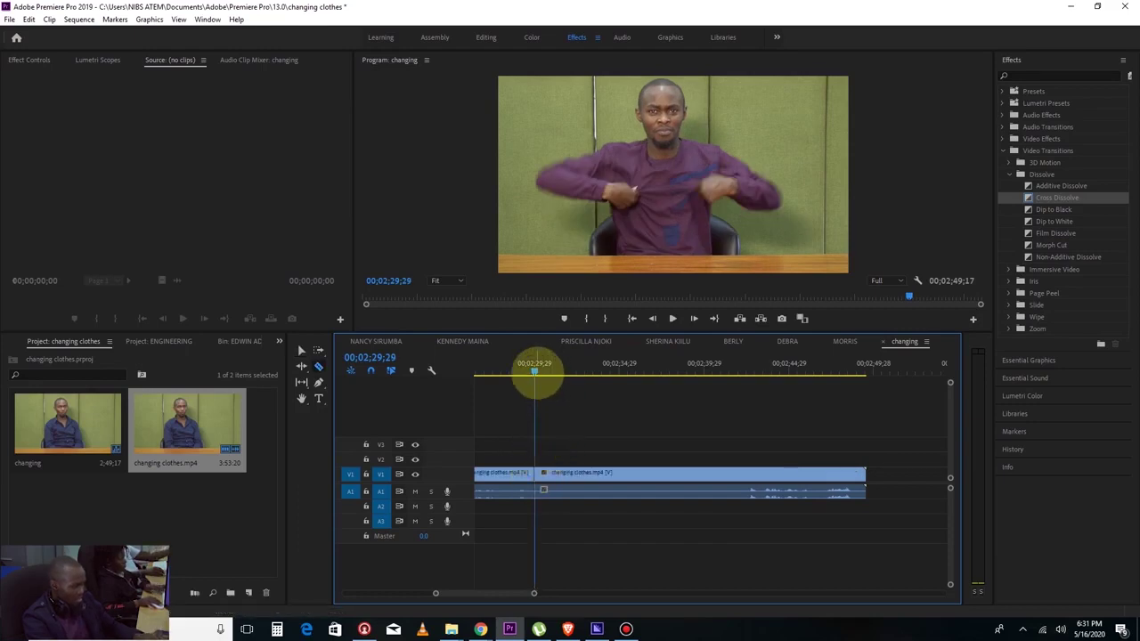
key(space)
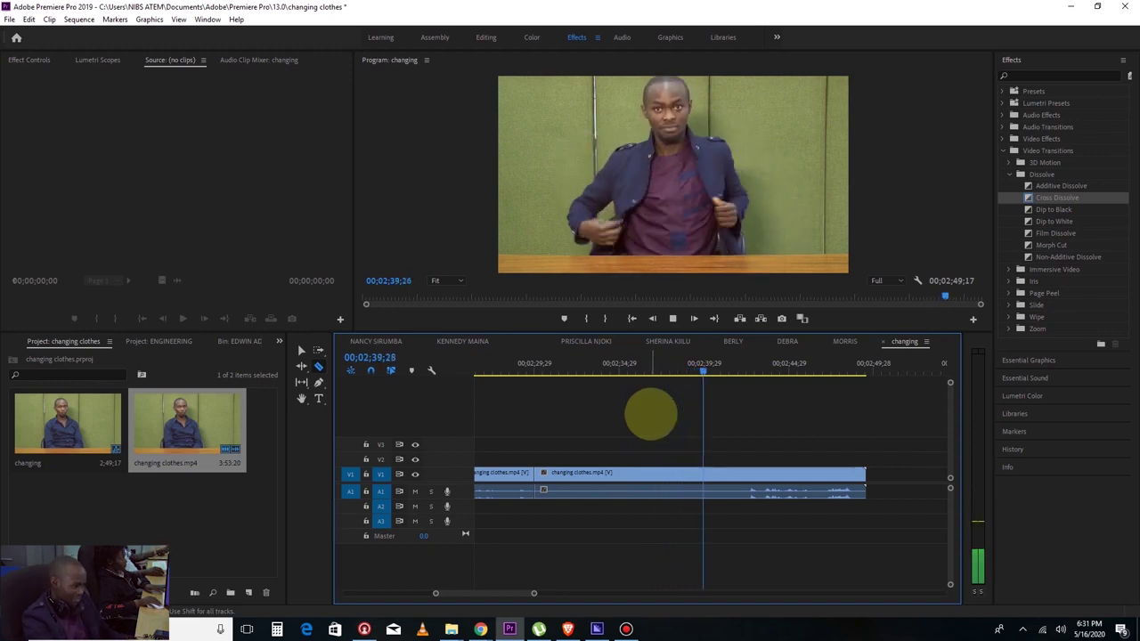
key(space)
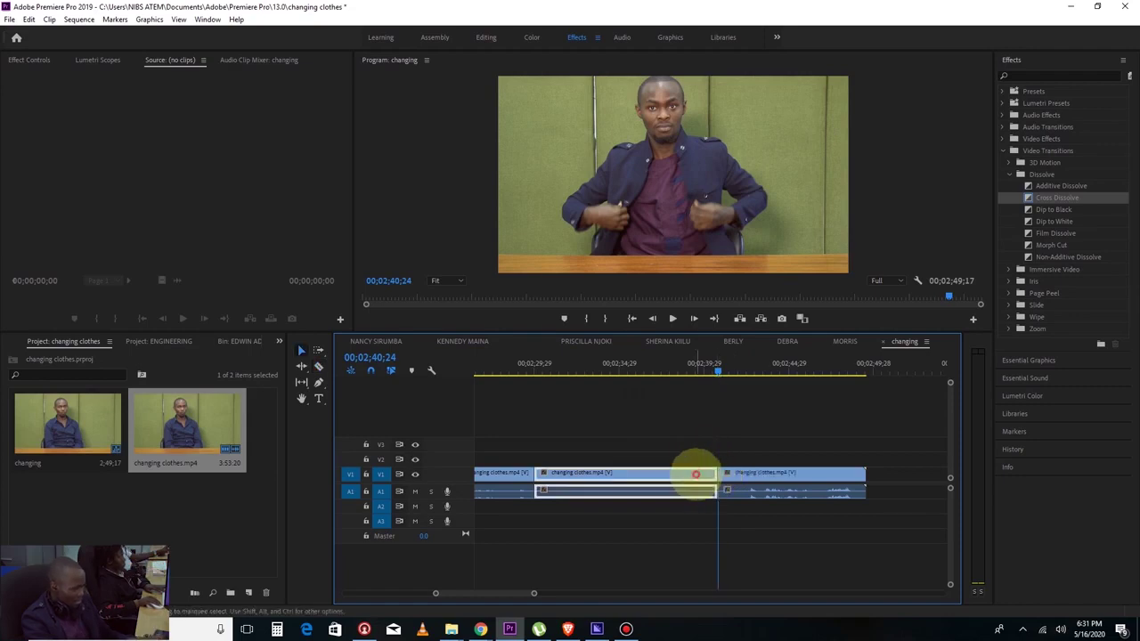
Delete the jacket-on clip, ripple-delete the gap, and play back the jacket cut
key(Delete)
click(717, 483)
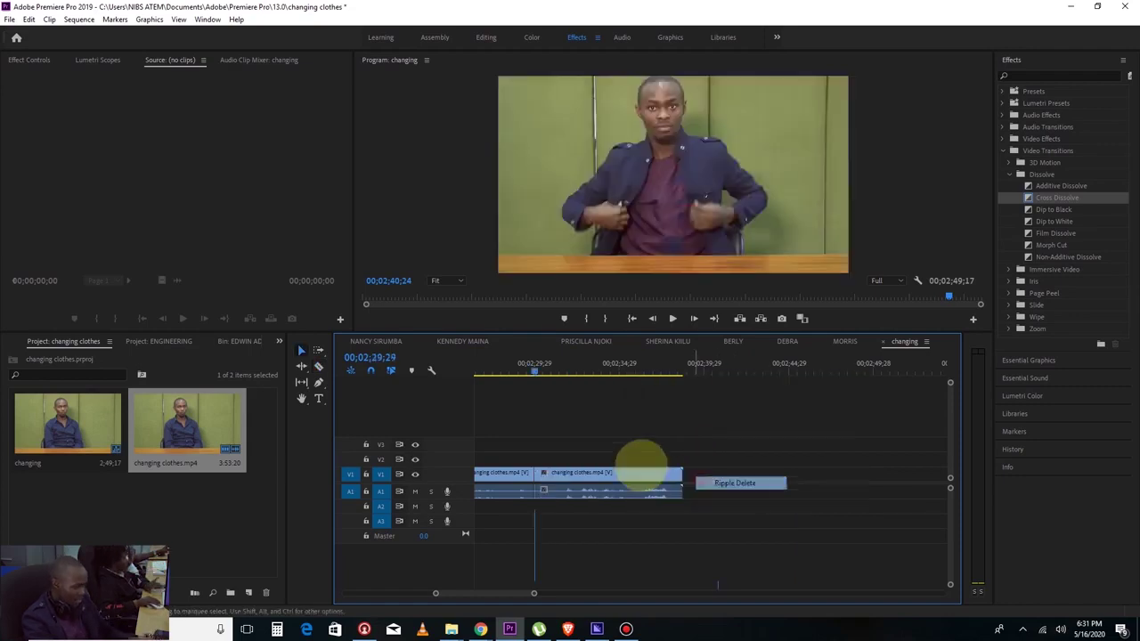
click(522, 370)
key(space)
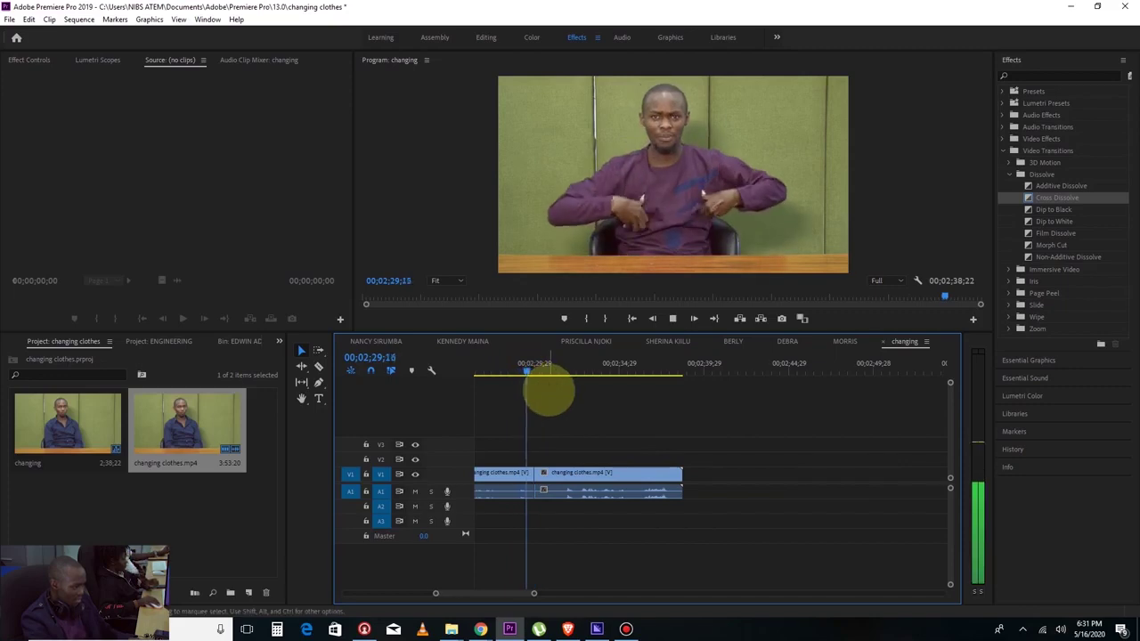
key(space)
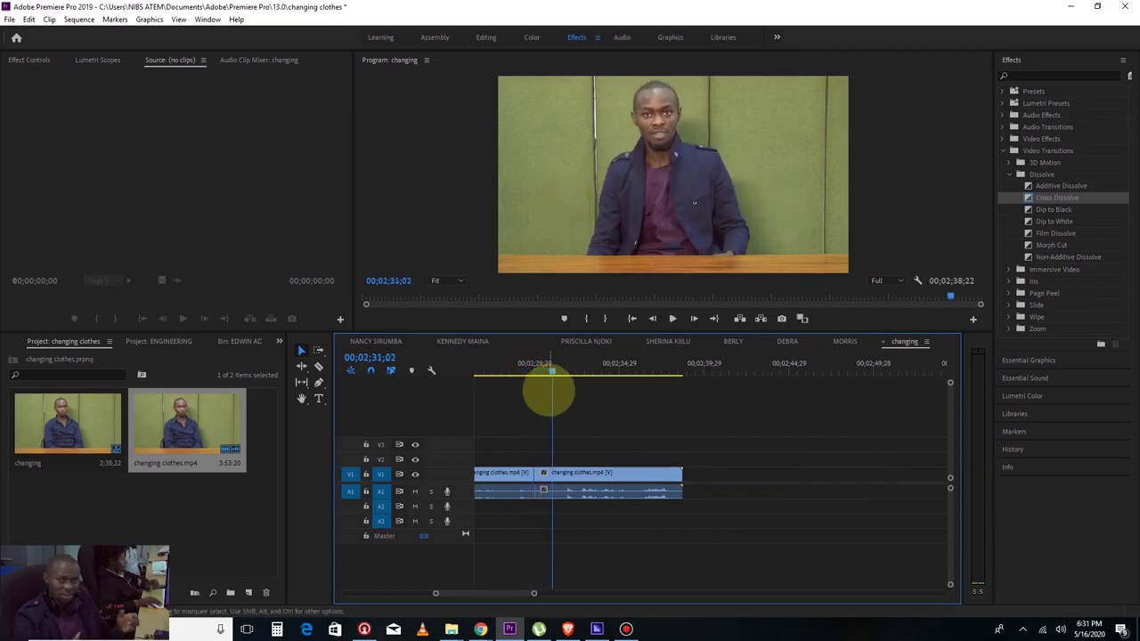